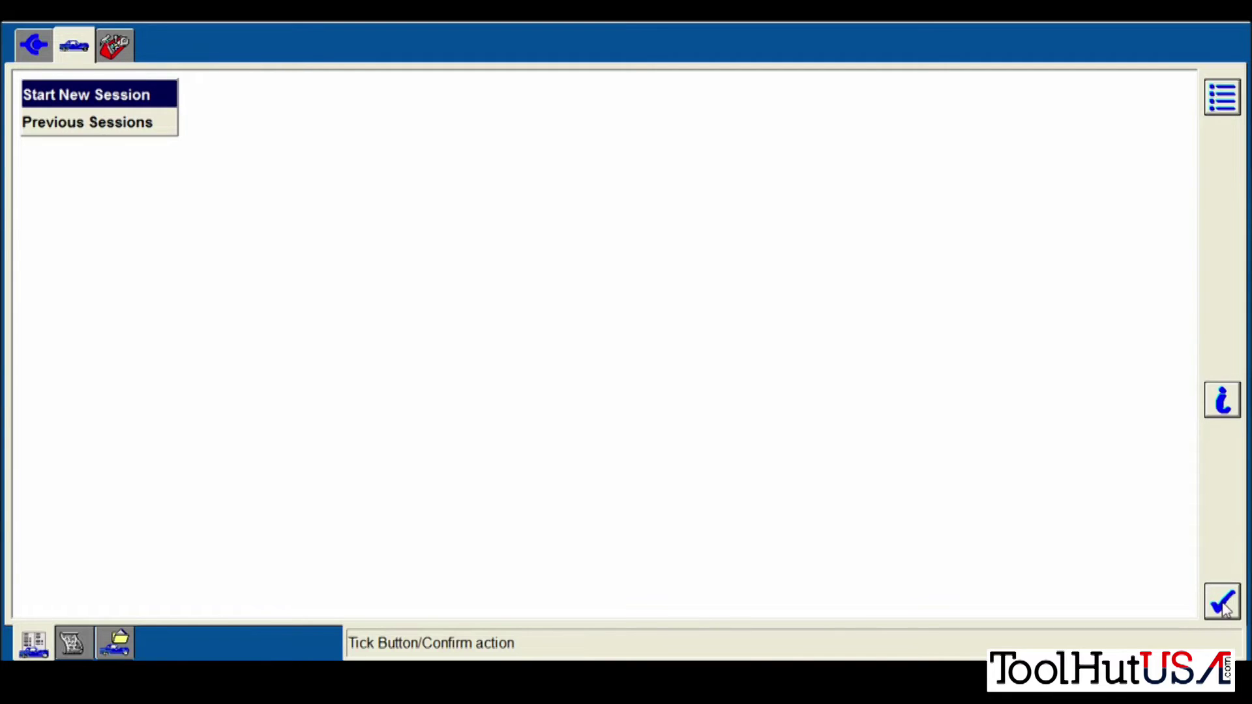
Start a new diagnostic session and select Explorer as the vehicle
{"action": "double_click", "coordinate": [155, 96]}
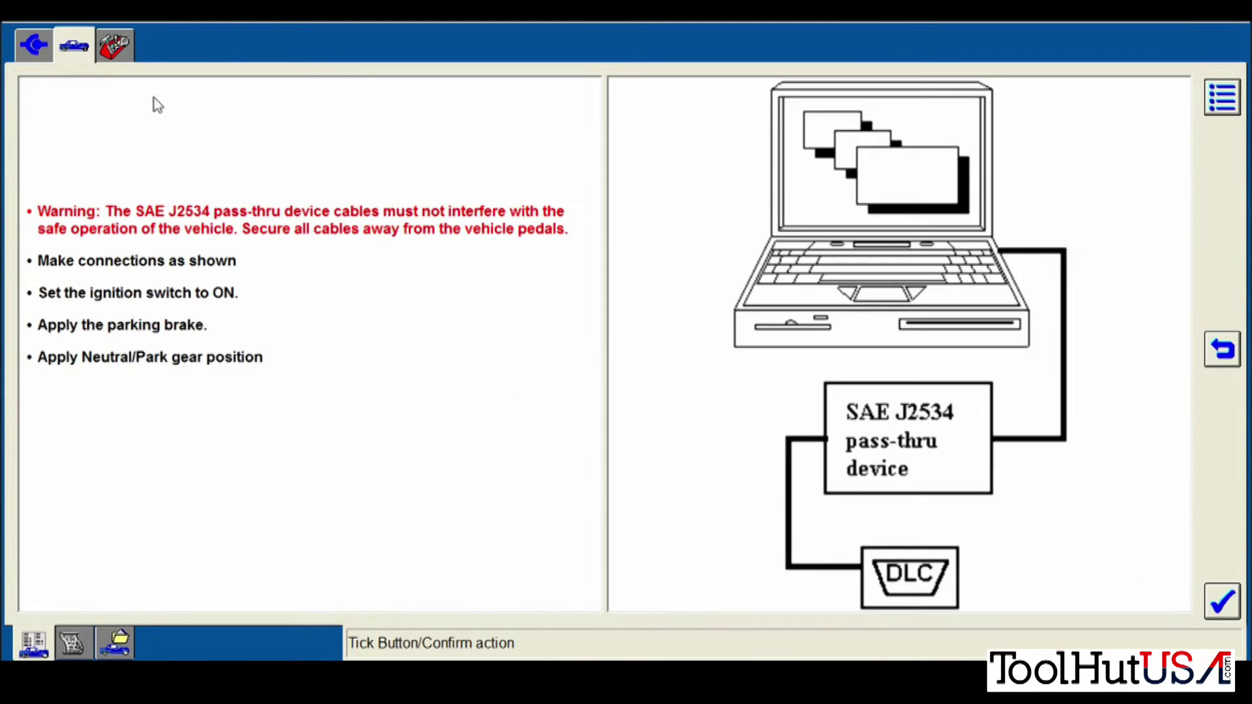
{"action": "left_click", "coordinate": [1222, 600]}
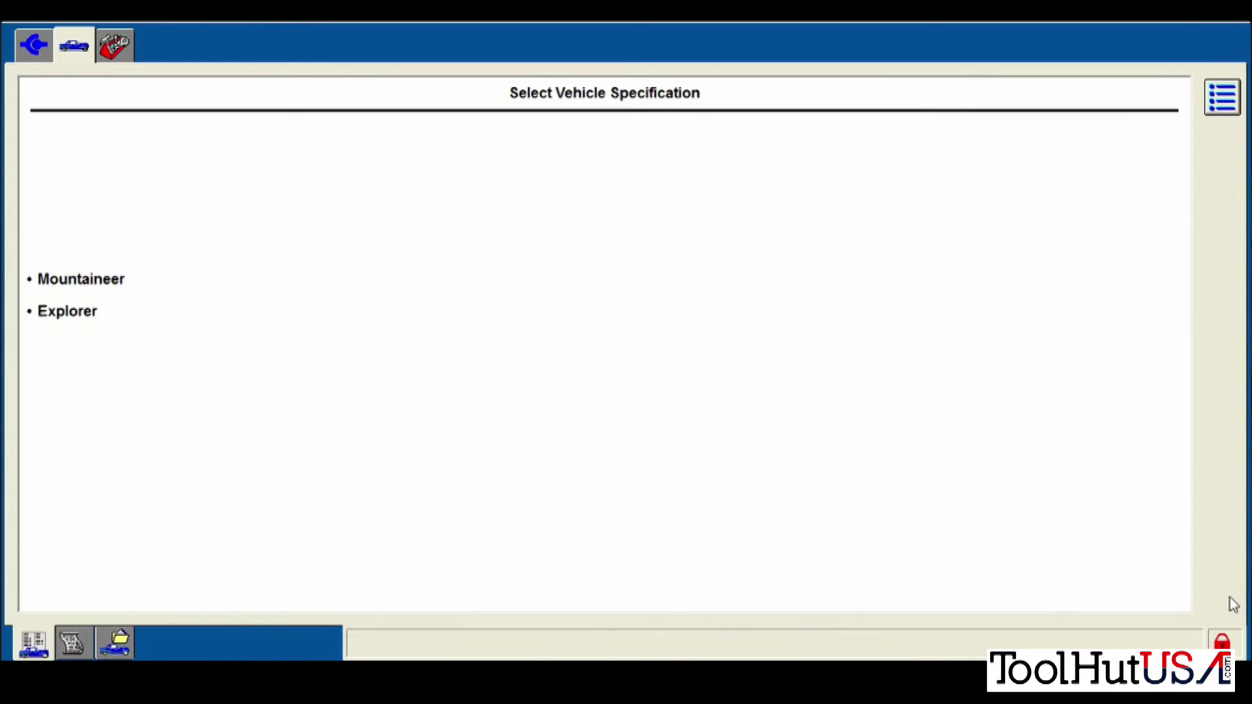
{"action": "left_click", "coordinate": [184, 320]}
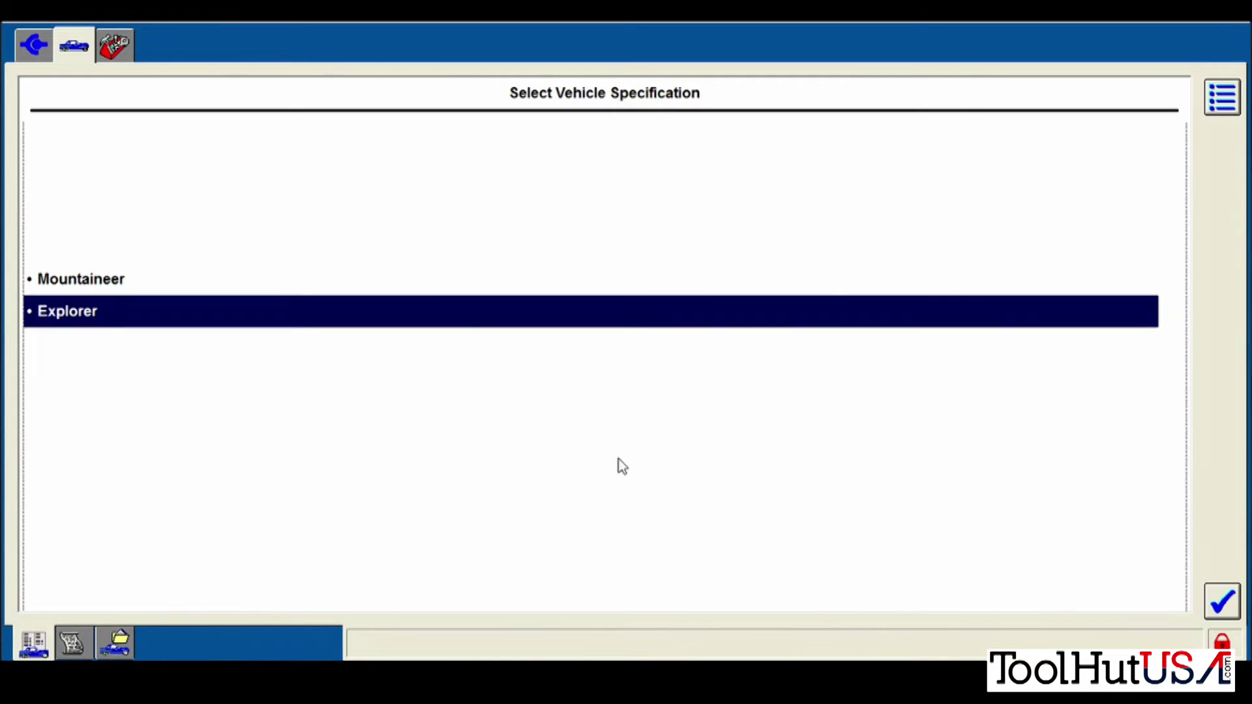
{"action": "left_click", "coordinate": [1221, 598]}
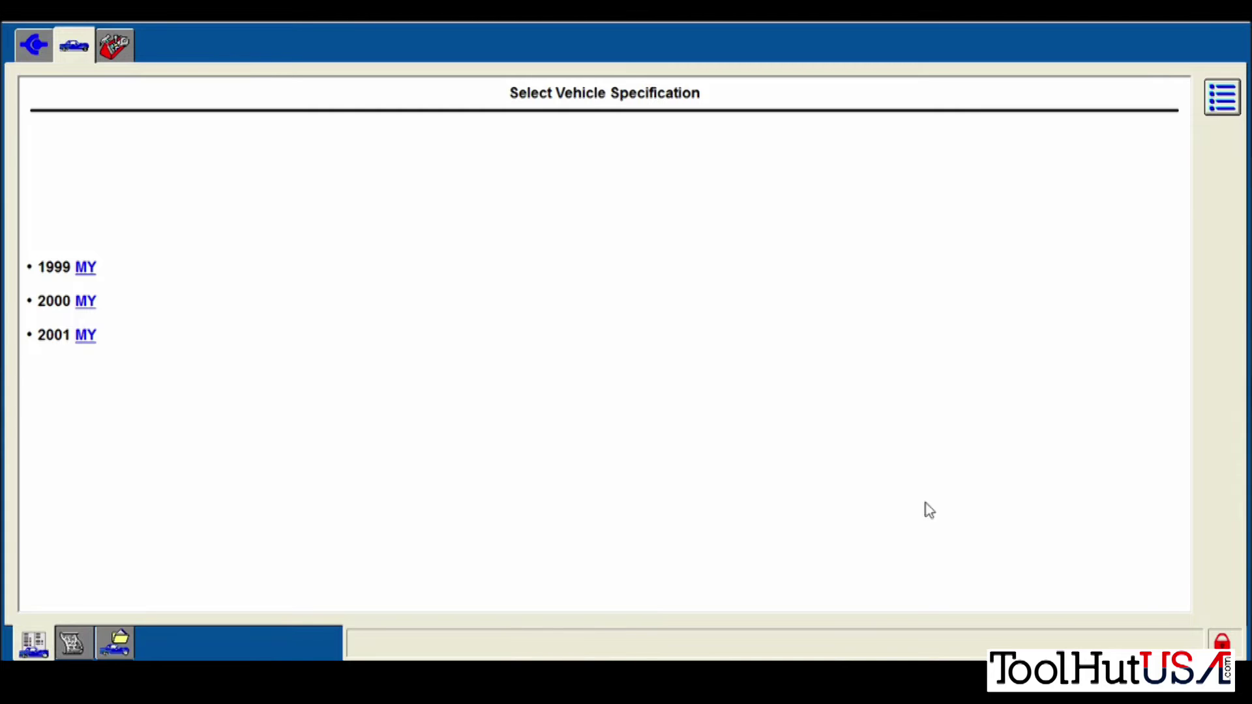
Choose the model year, confirm the 5.0L automatic gasoline California spec, and accept the VIN
{"action": "left_click", "coordinate": [84, 301]}
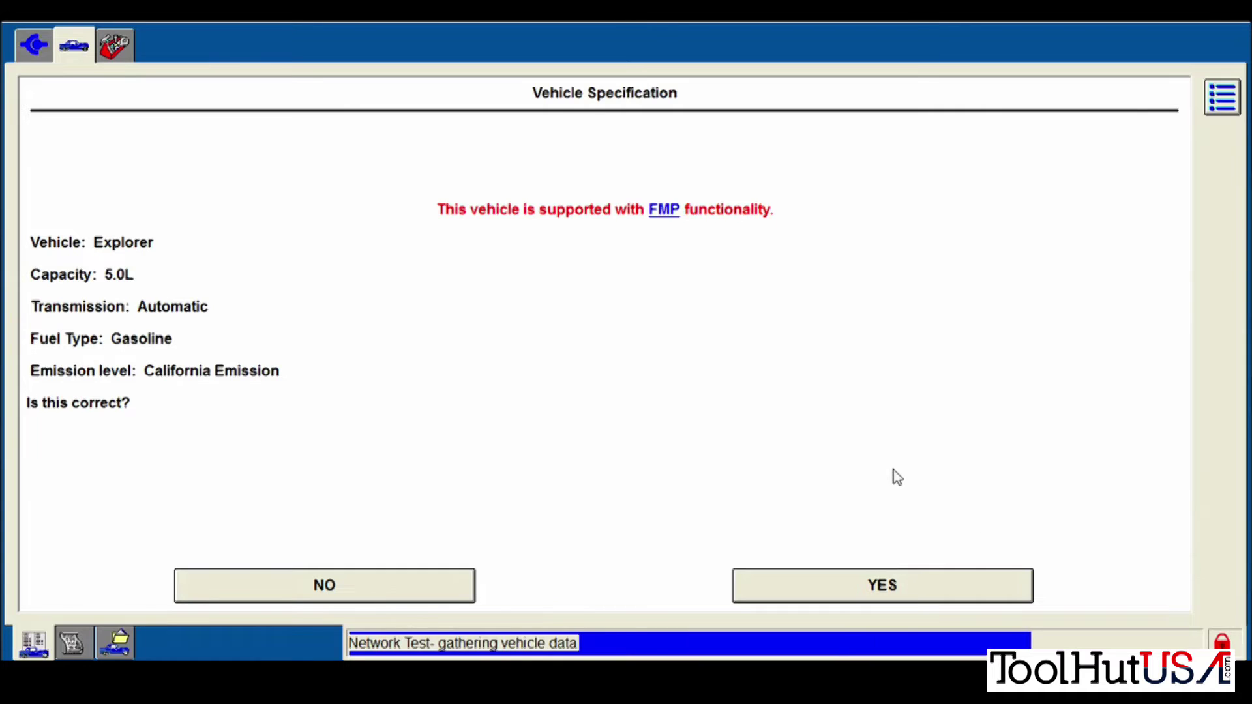
{"action": "left_click", "coordinate": [779, 585]}
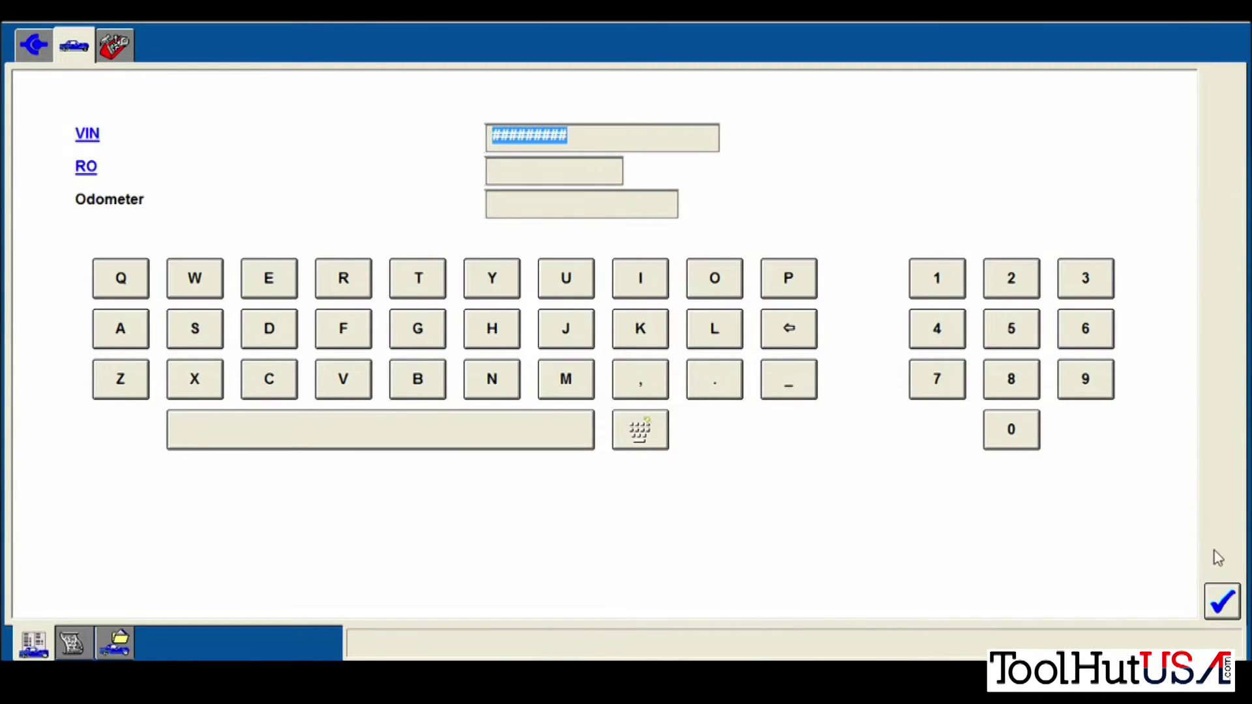
{"action": "left_click", "coordinate": [1220, 594]}
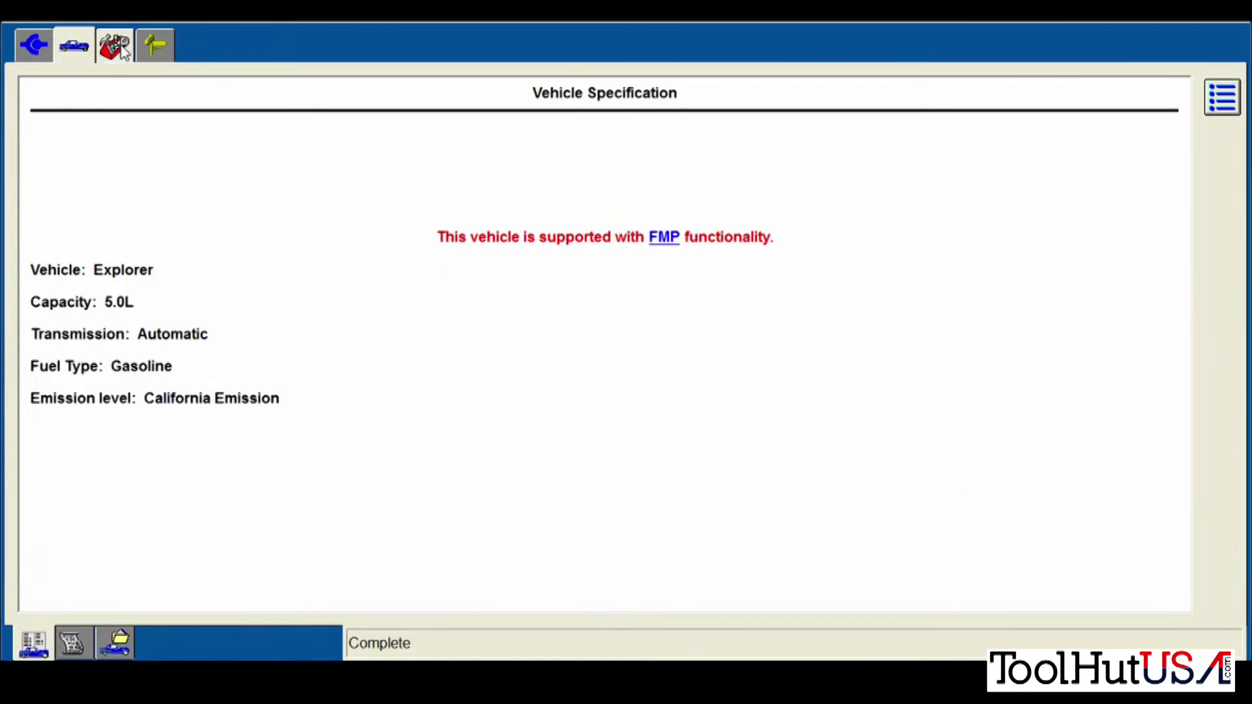
{"action": "left_click", "coordinate": [151, 44]}
Choose PCM under Module Programming > Programmable Module Installation and confirm the ignition is off
{"action": "double_click", "coordinate": [149, 96]}
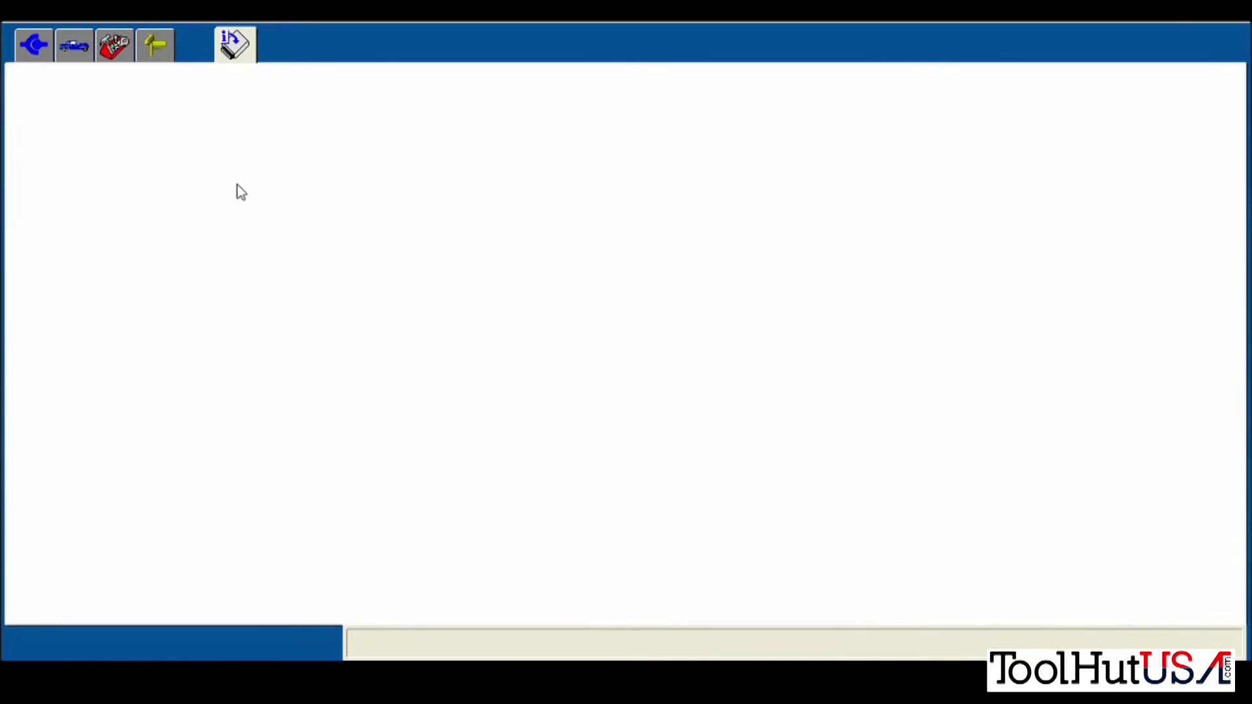
{"action": "left_click", "coordinate": [260, 95]}
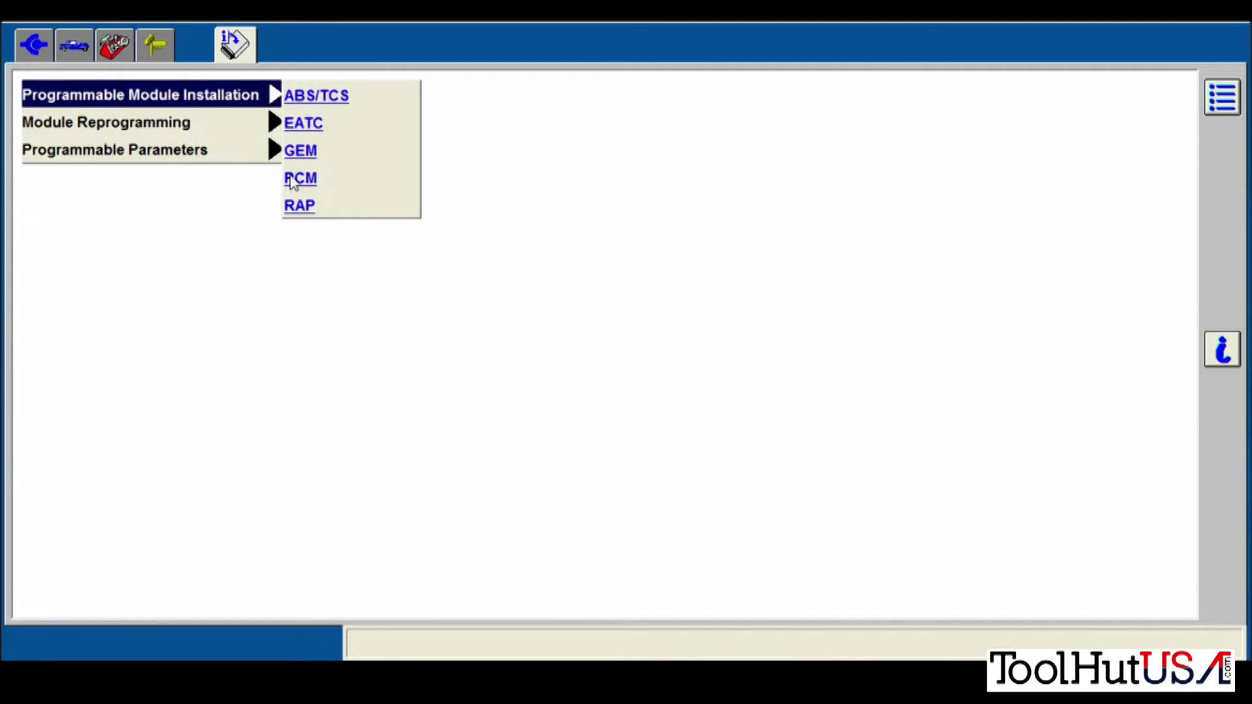
{"action": "left_click", "coordinate": [300, 178]}
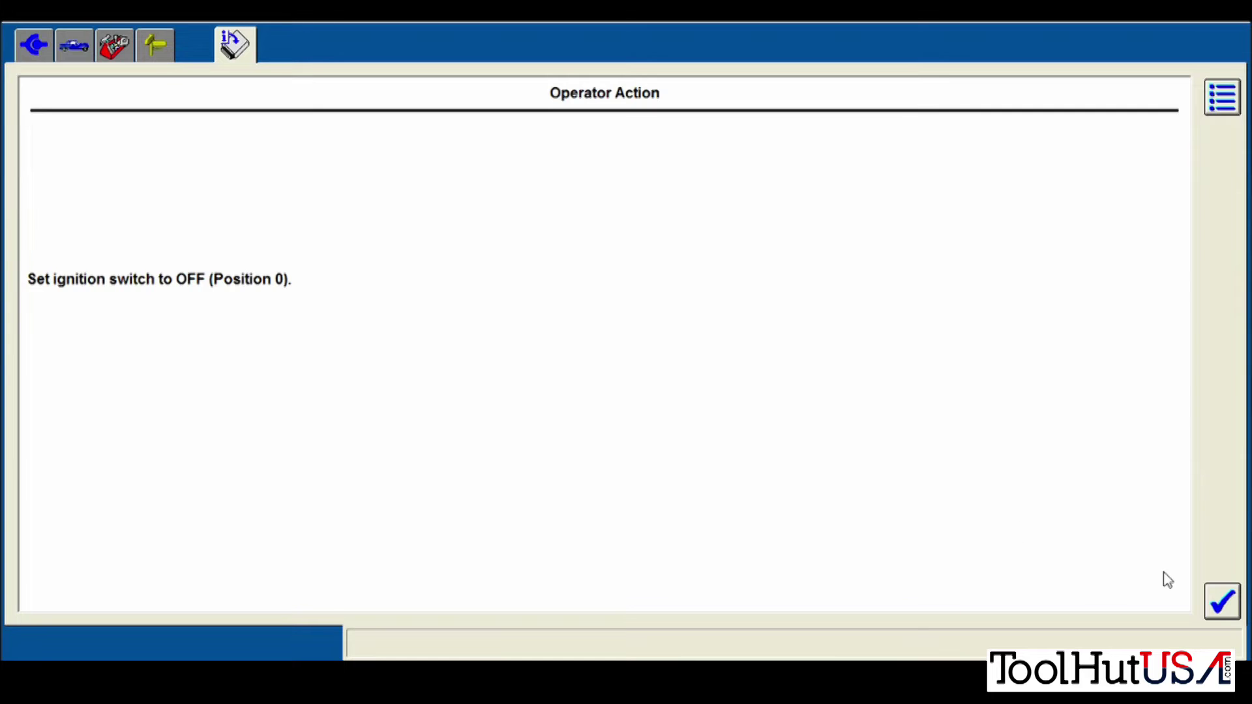
{"action": "left_click", "coordinate": [1222, 601]}
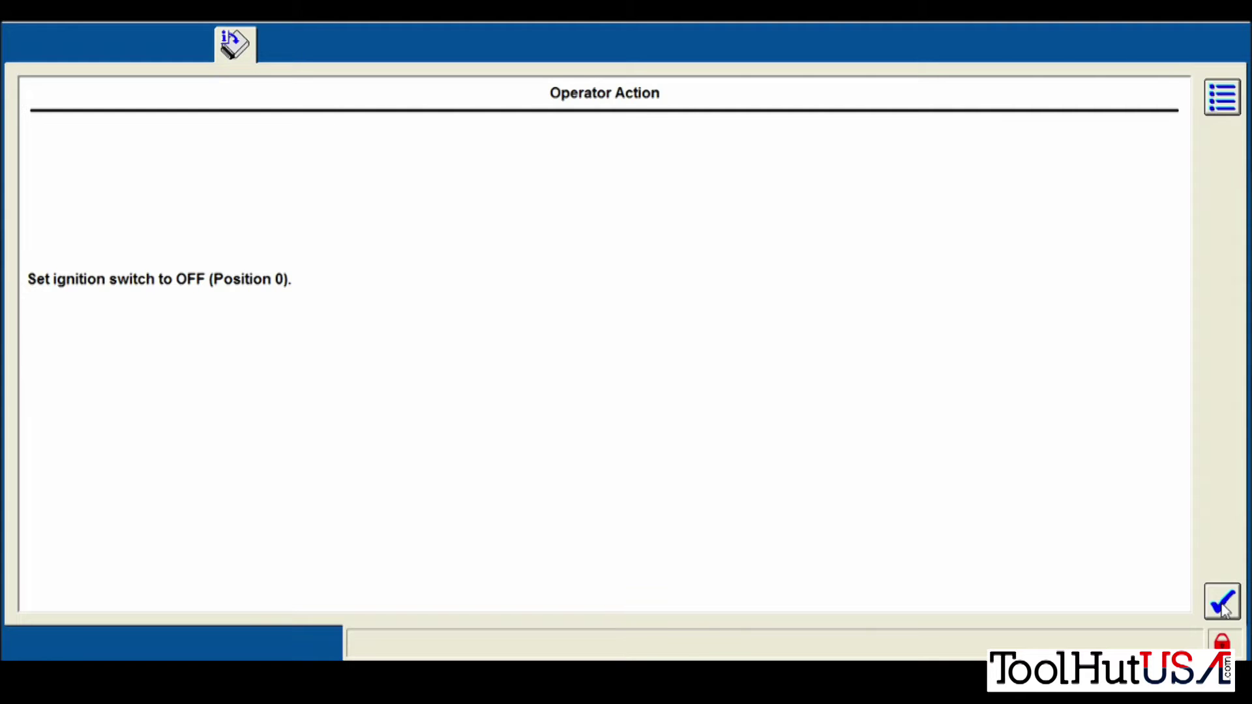
{"action": "left_click", "coordinate": [1222, 604]}
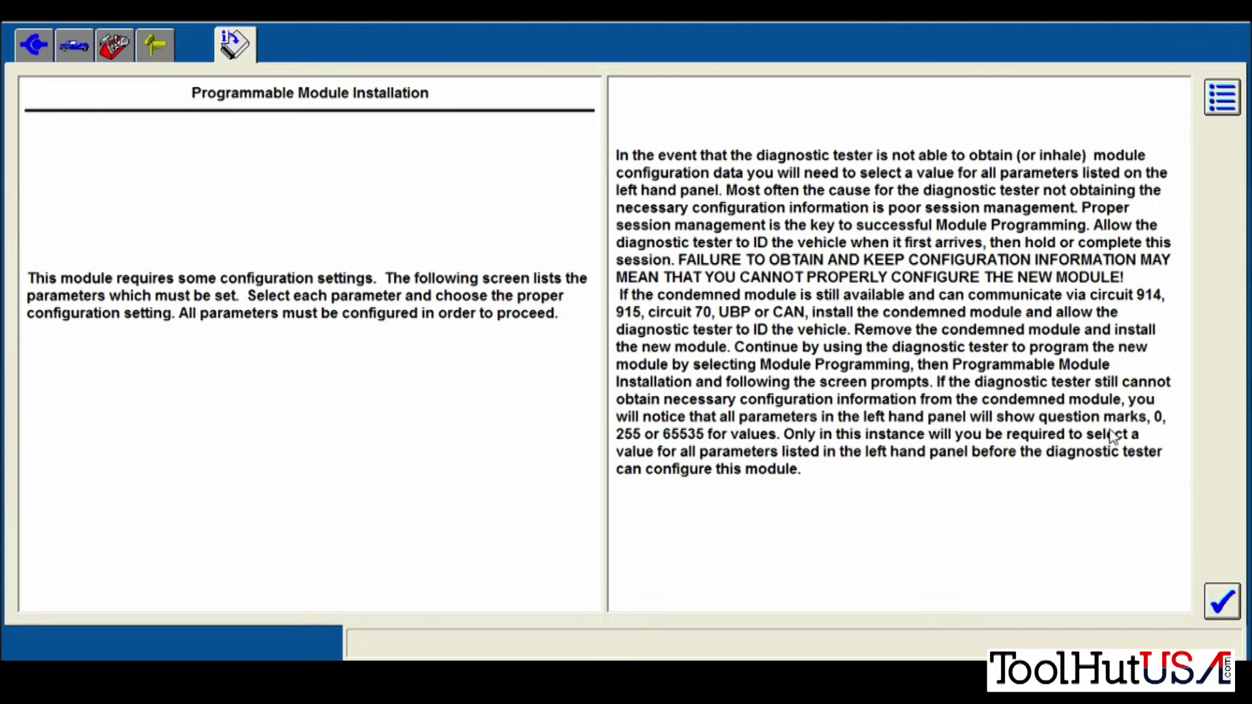
Set Manual Shift on the Fly to 4X2 vehicle and 4x4 low range input to Not Applicable
{"action": "left_click", "coordinate": [1222, 601]}
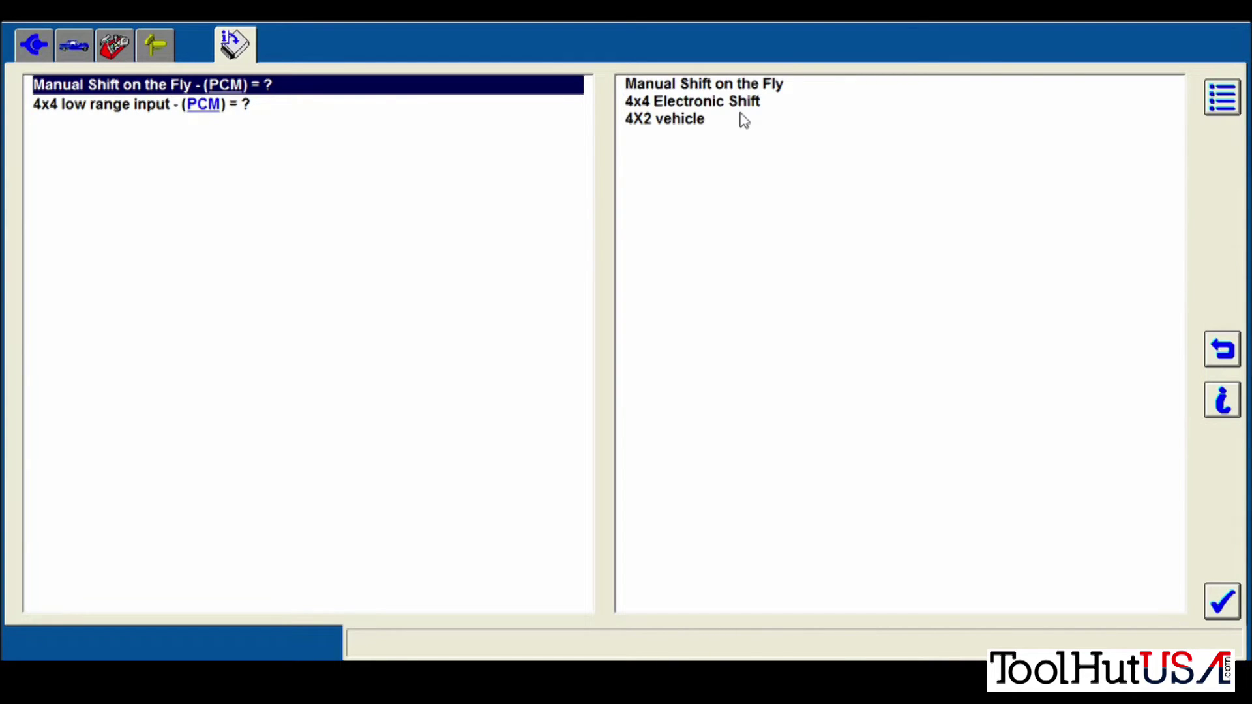
{"action": "left_click", "coordinate": [744, 121]}
{"action": "left_click", "coordinate": [1227, 606]}
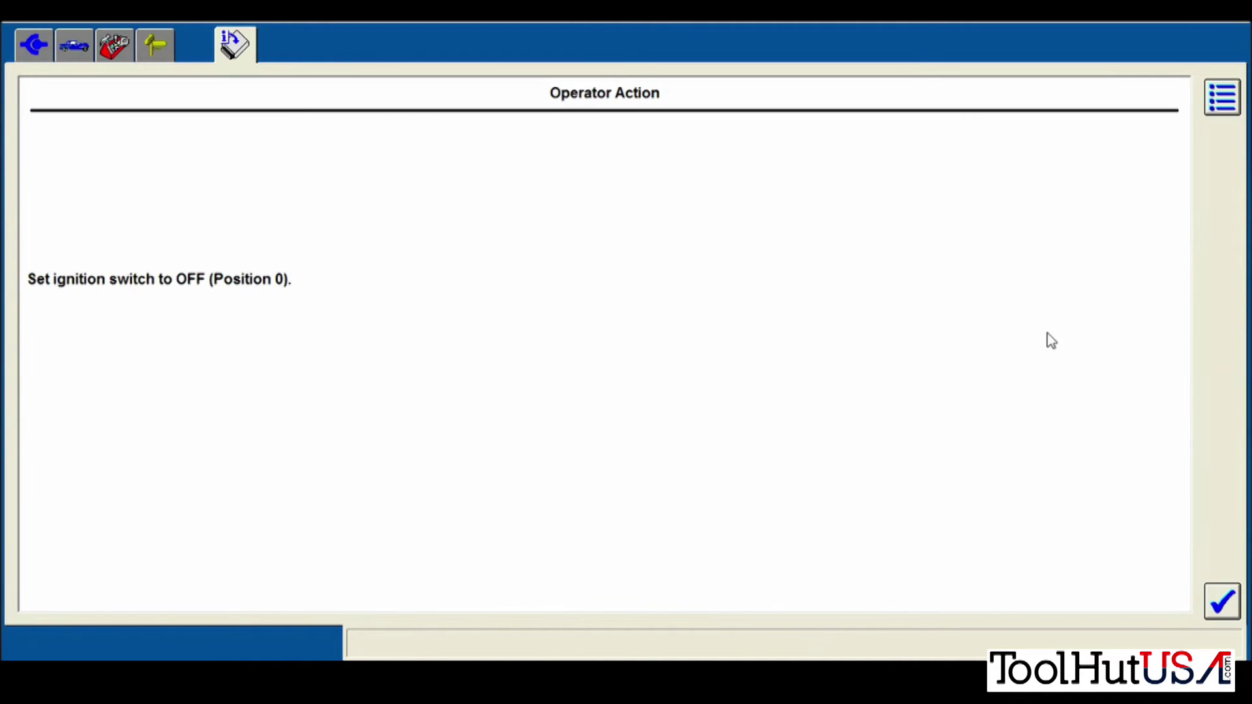
Cycle the ignition through PCM reprogramming, calibration loading, the FICM relay note and label data
{"action": "left_click", "coordinate": [1221, 602]}
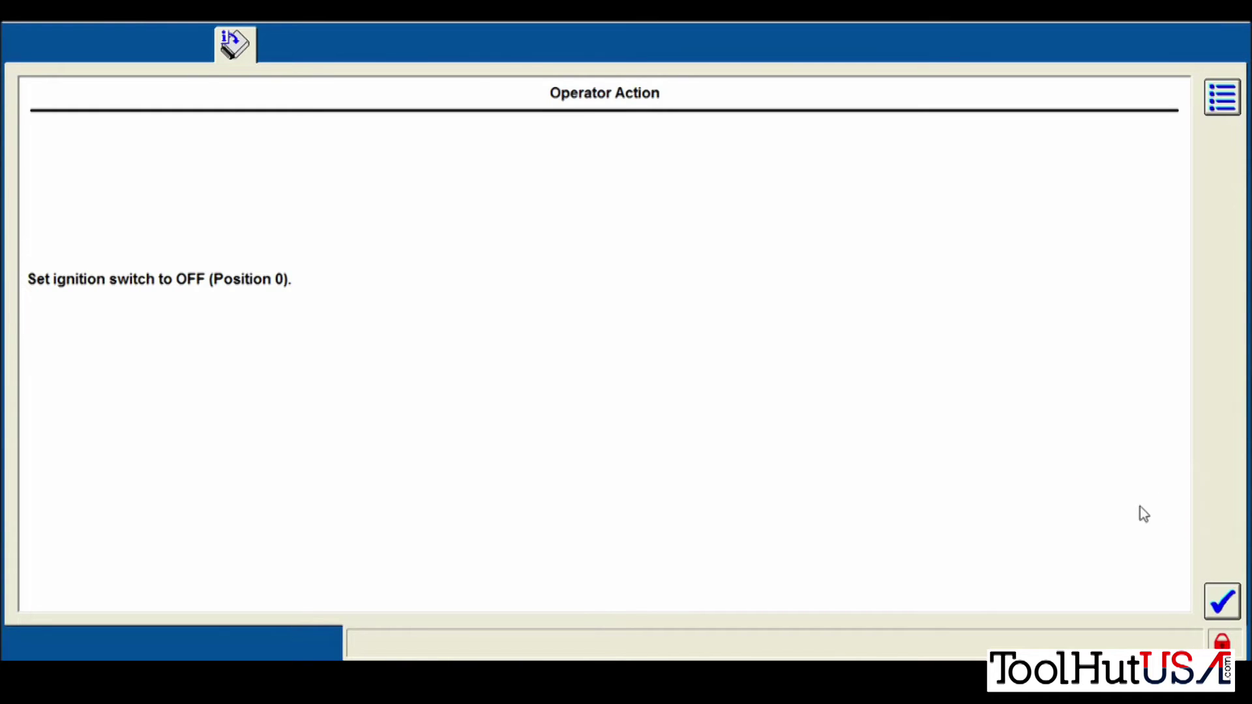
{"action": "left_click", "coordinate": [1229, 606]}
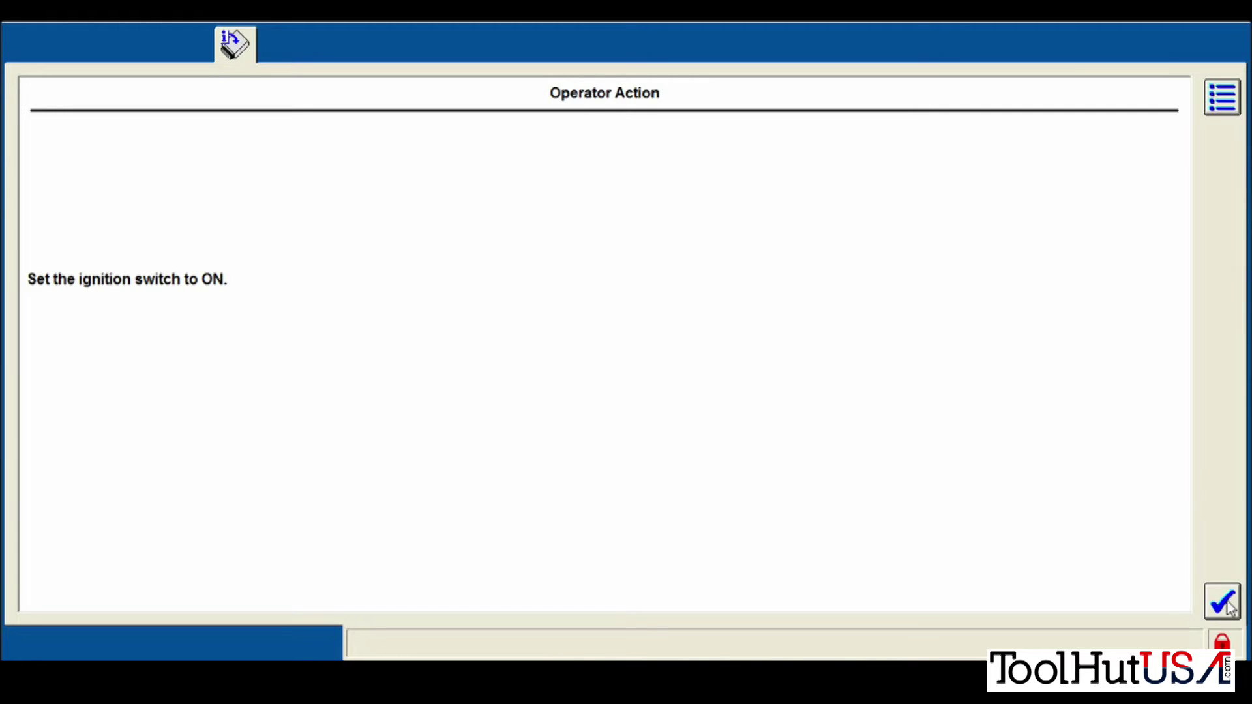
{"action": "left_click", "coordinate": [1229, 607]}
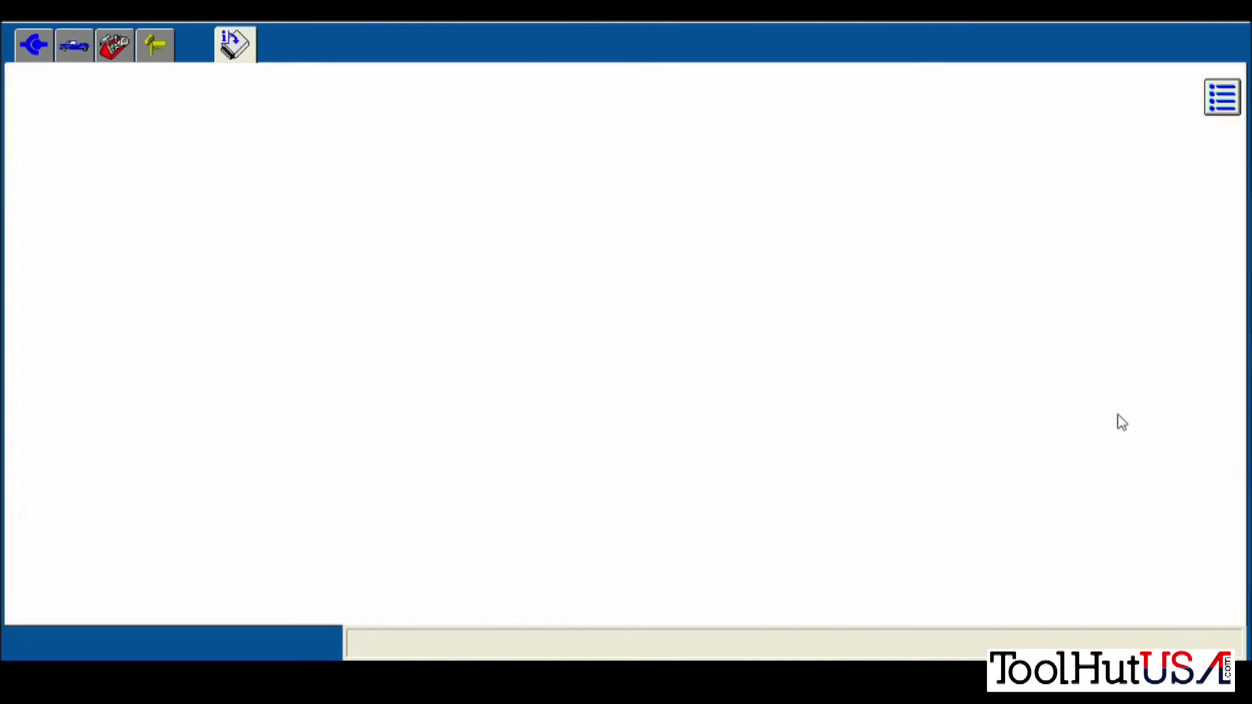
{"action": "left_click", "coordinate": [1223, 602]}
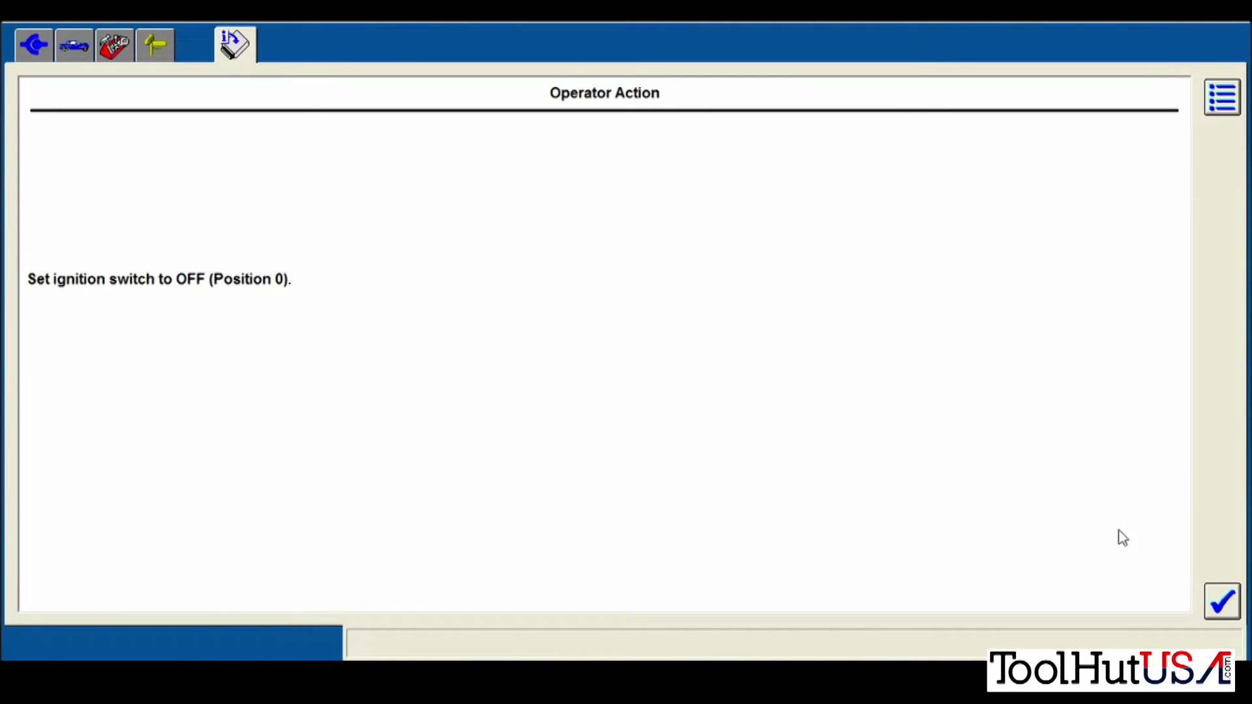
{"action": "left_click", "coordinate": [1222, 603]}
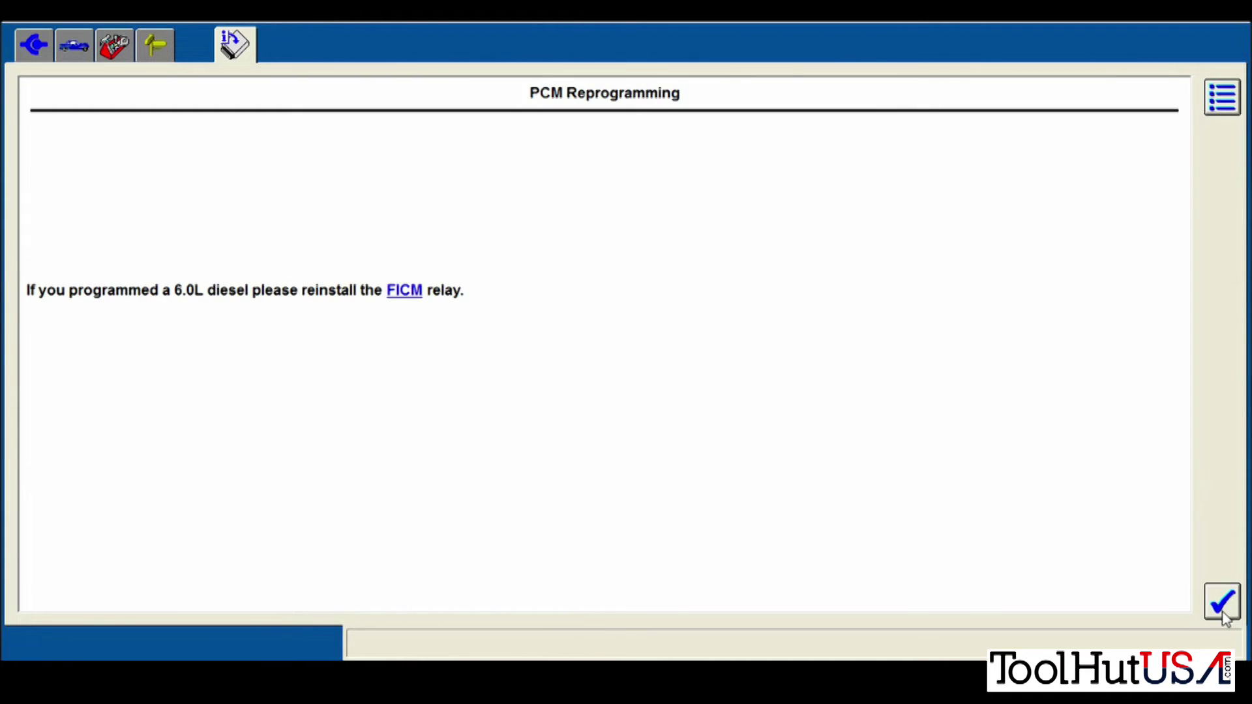
{"action": "left_click", "coordinate": [1223, 608]}
{"action": "left_click", "coordinate": [1223, 612]}
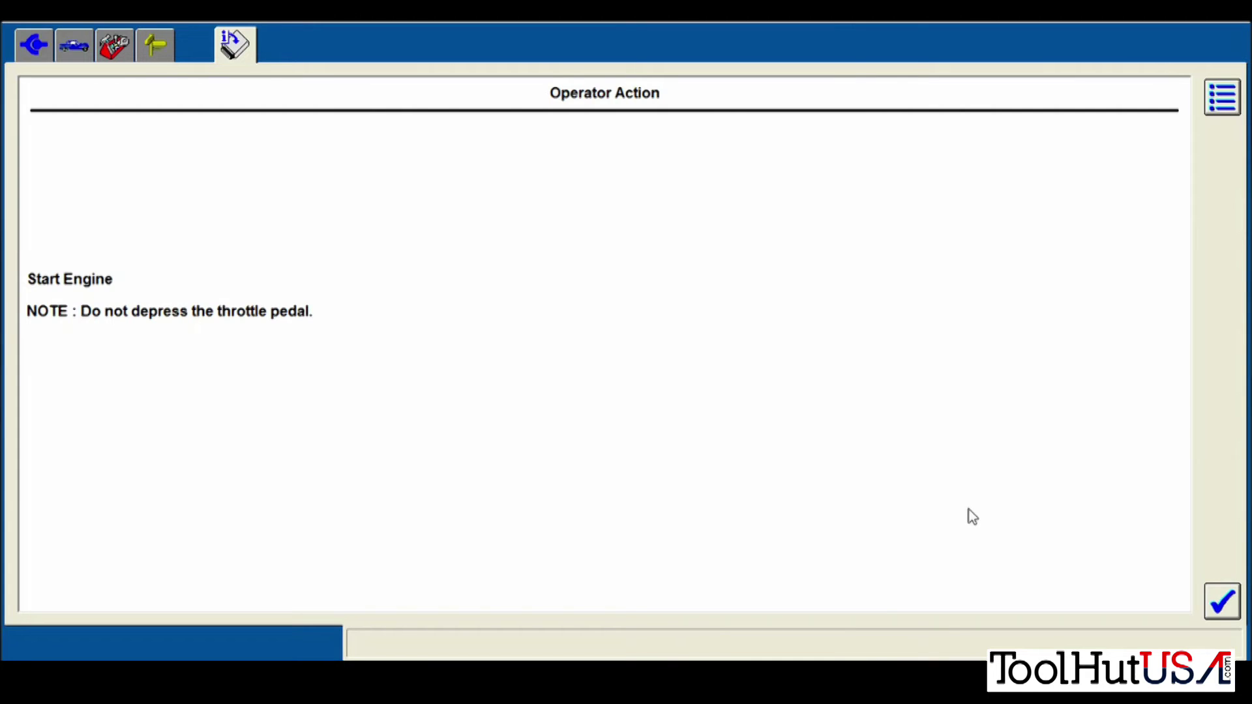
Confirm engine start and the final ignition OFF/ON cycles so fault codes get cleared
{"action": "left_click", "coordinate": [1226, 599]}
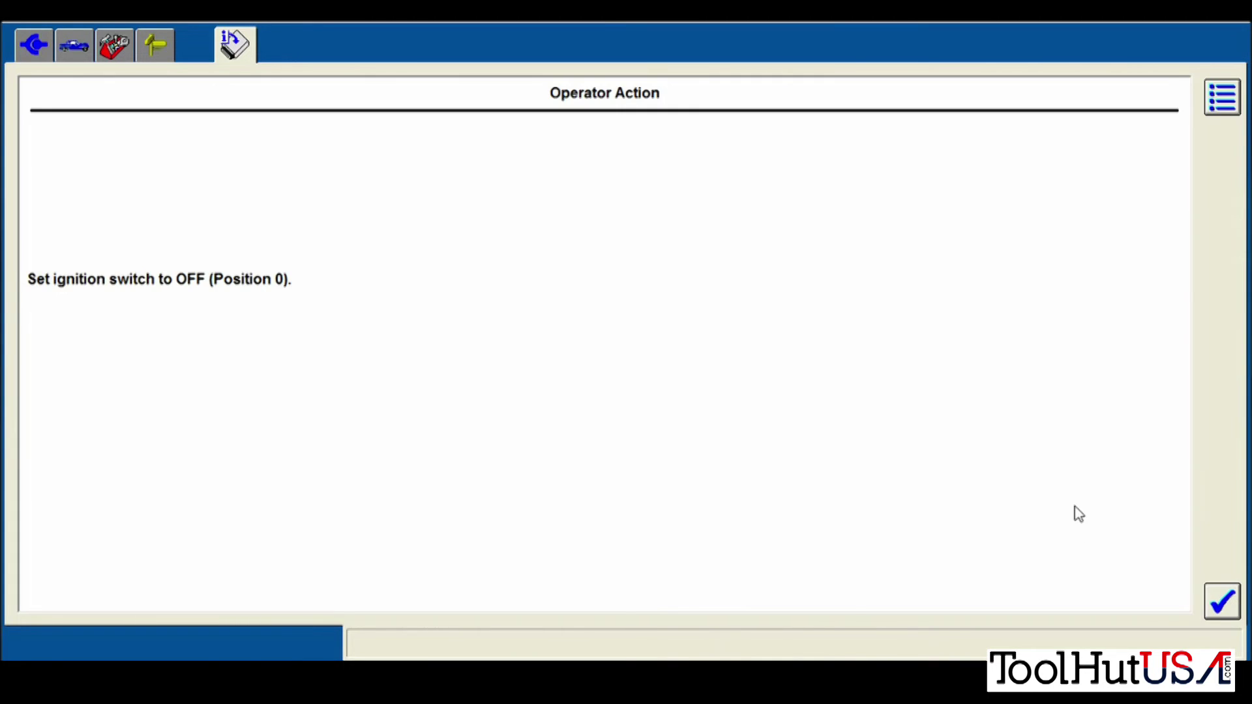
{"action": "left_click", "coordinate": [1223, 608]}
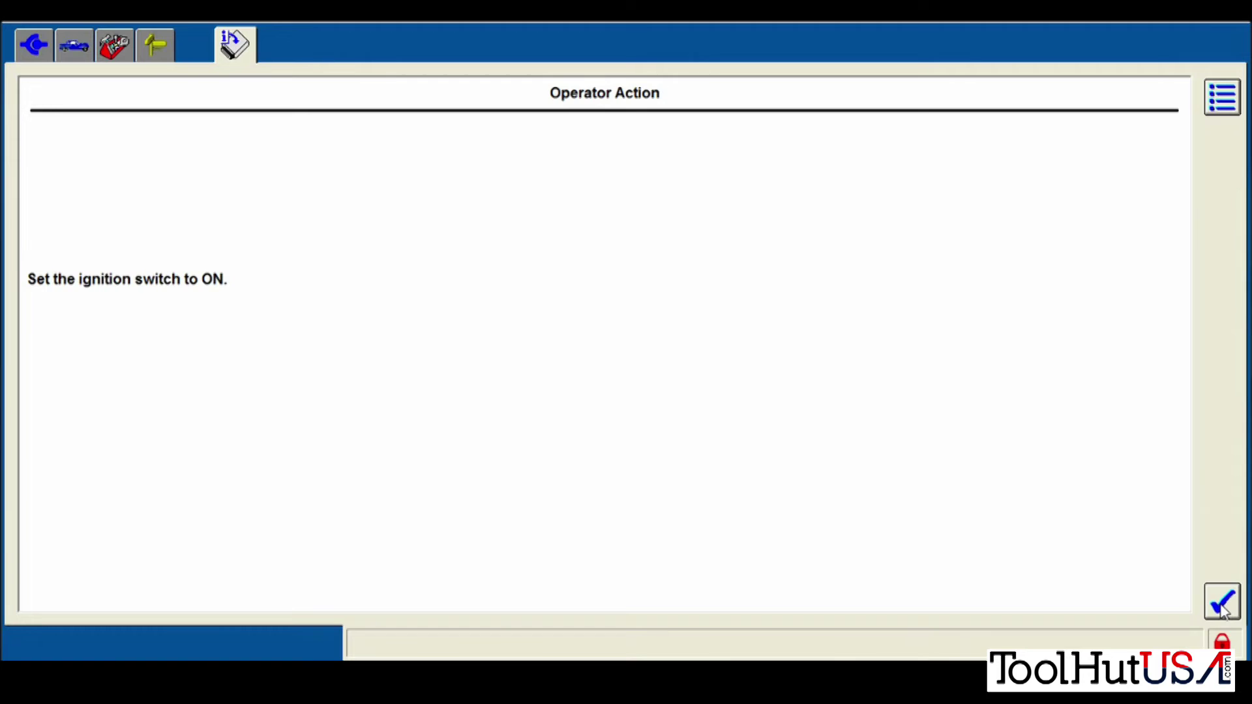
{"action": "left_click", "coordinate": [1223, 607]}
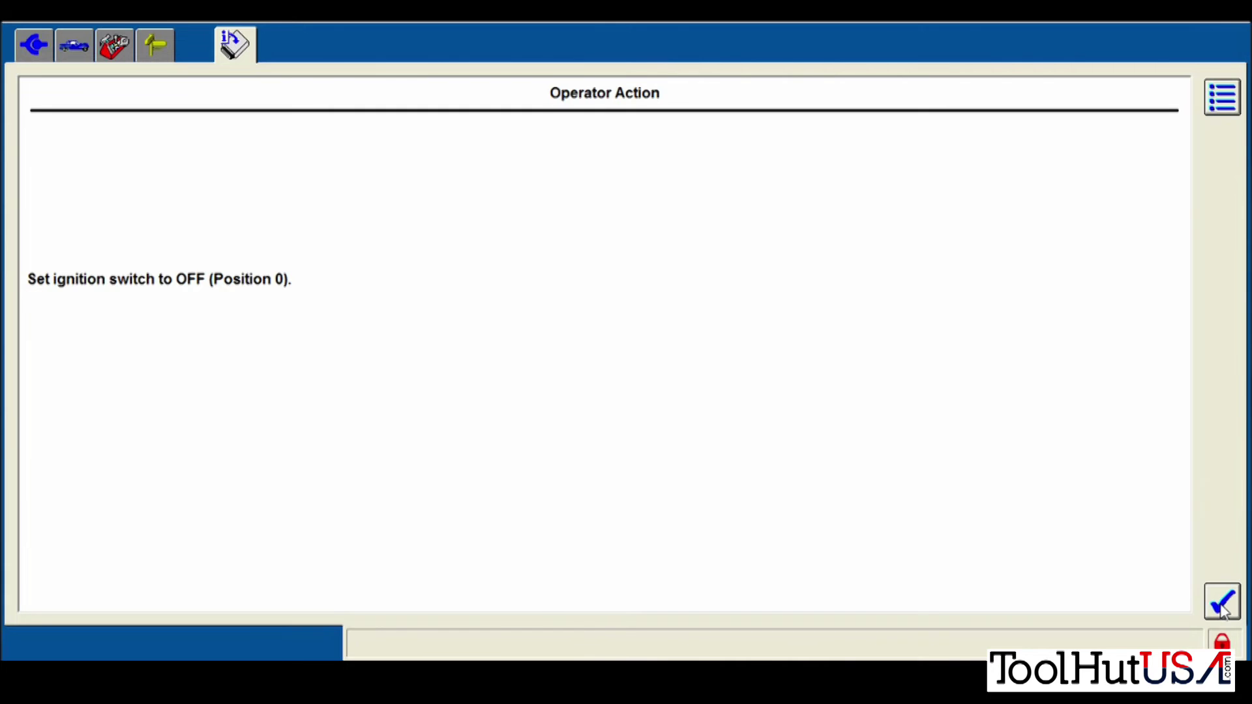
{"action": "left_click", "coordinate": [1222, 603]}
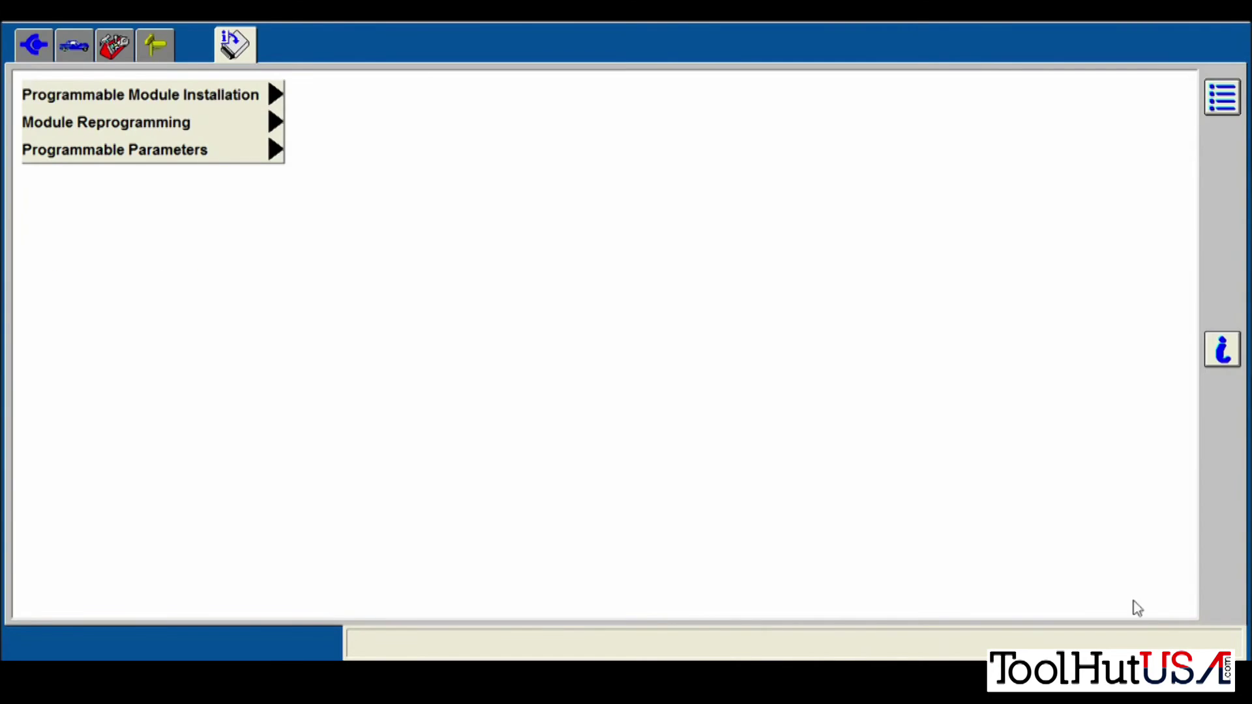
{"action": "left_click", "coordinate": [132, 47]}
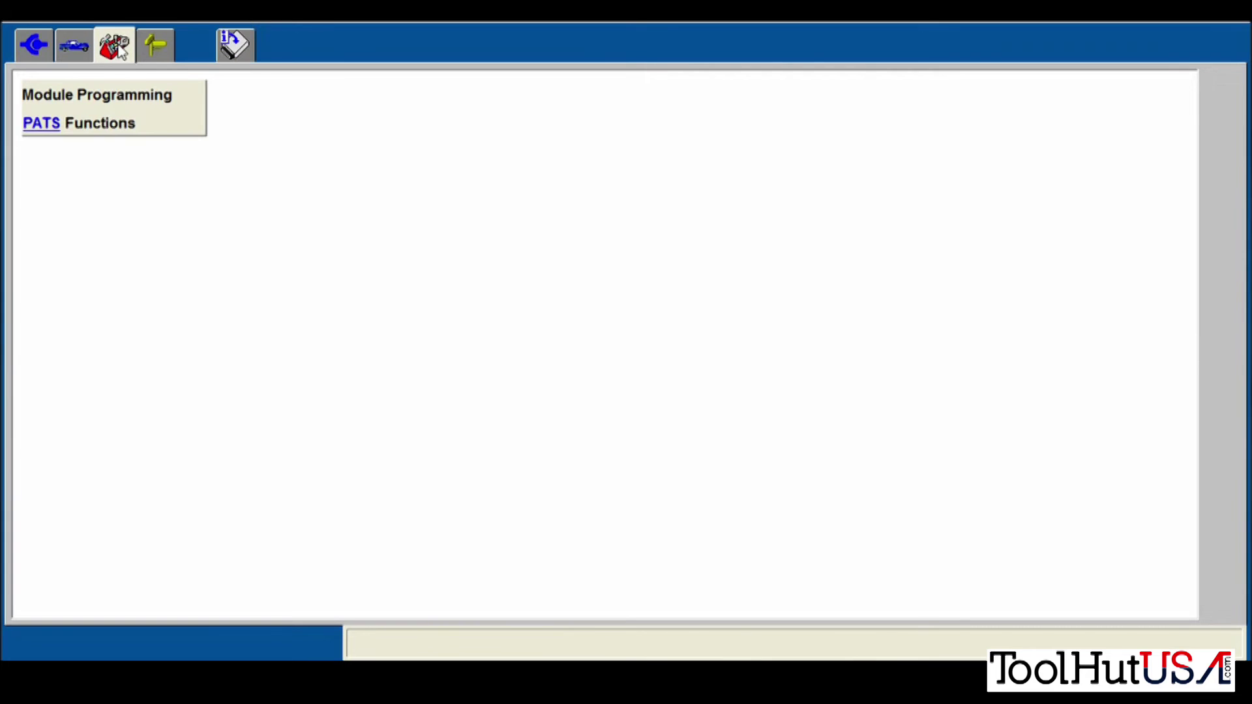
Attempt PATS security access, which ends in a module communication error to acknowledge
{"action": "left_click", "coordinate": [134, 124]}
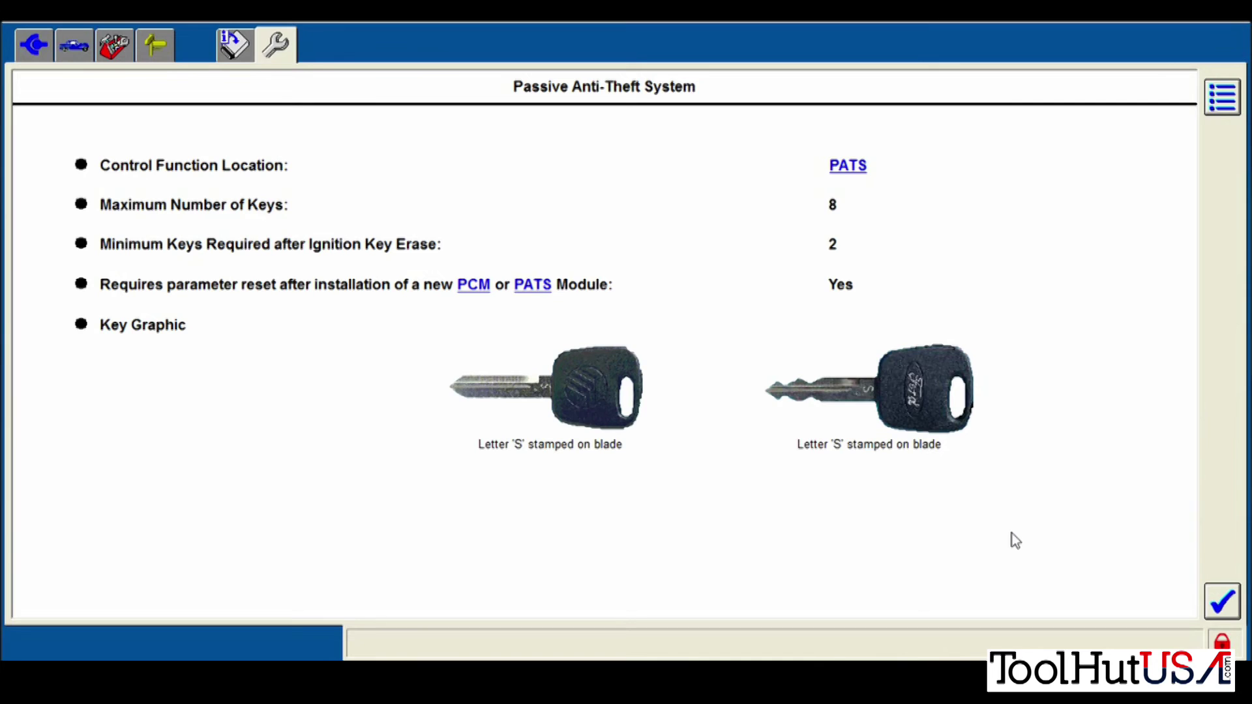
{"action": "left_click", "coordinate": [1222, 600]}
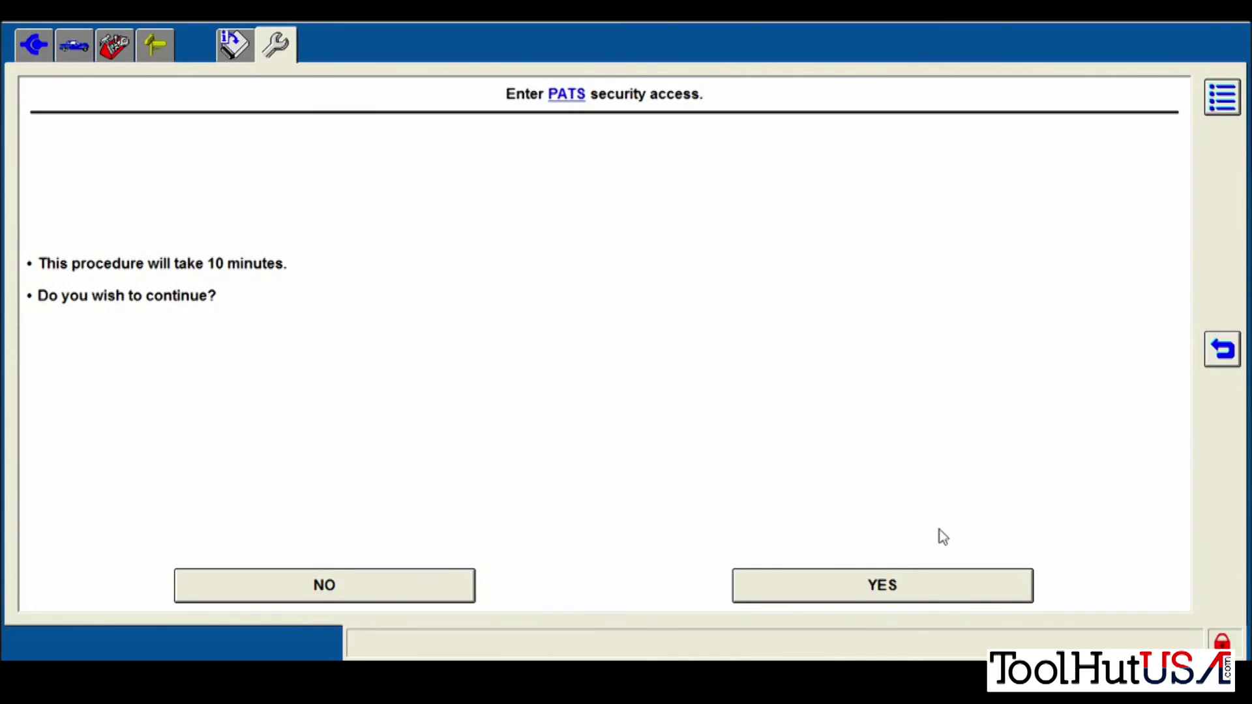
{"action": "left_click", "coordinate": [815, 590]}
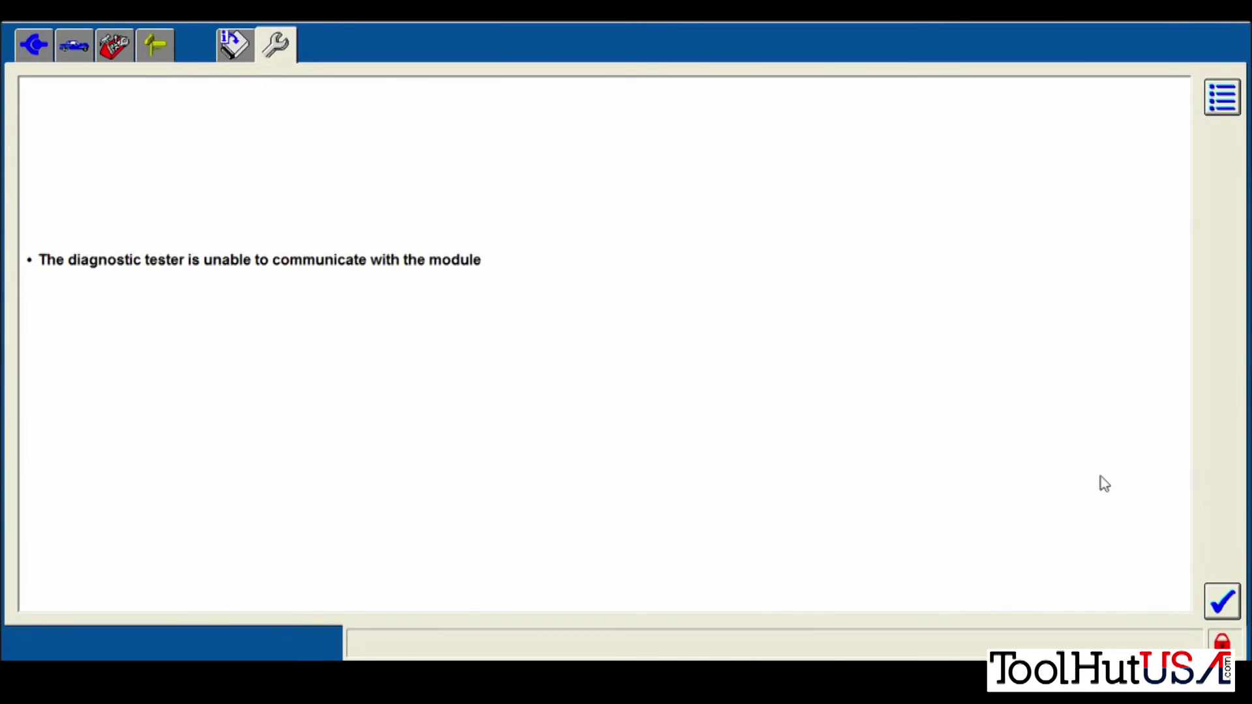
{"action": "left_click", "coordinate": [1222, 601]}
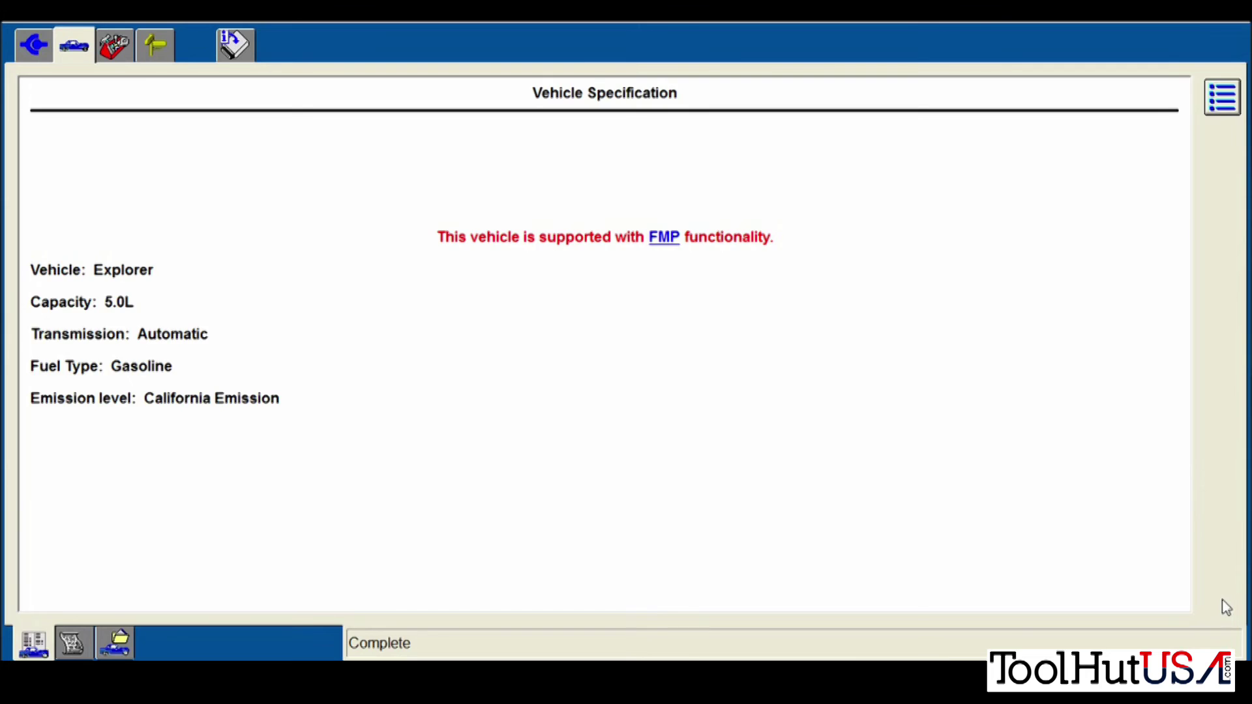
Reopen PATS Functions and restart the 10-minute PATS security access procedure
{"action": "left_click", "coordinate": [114, 45]}
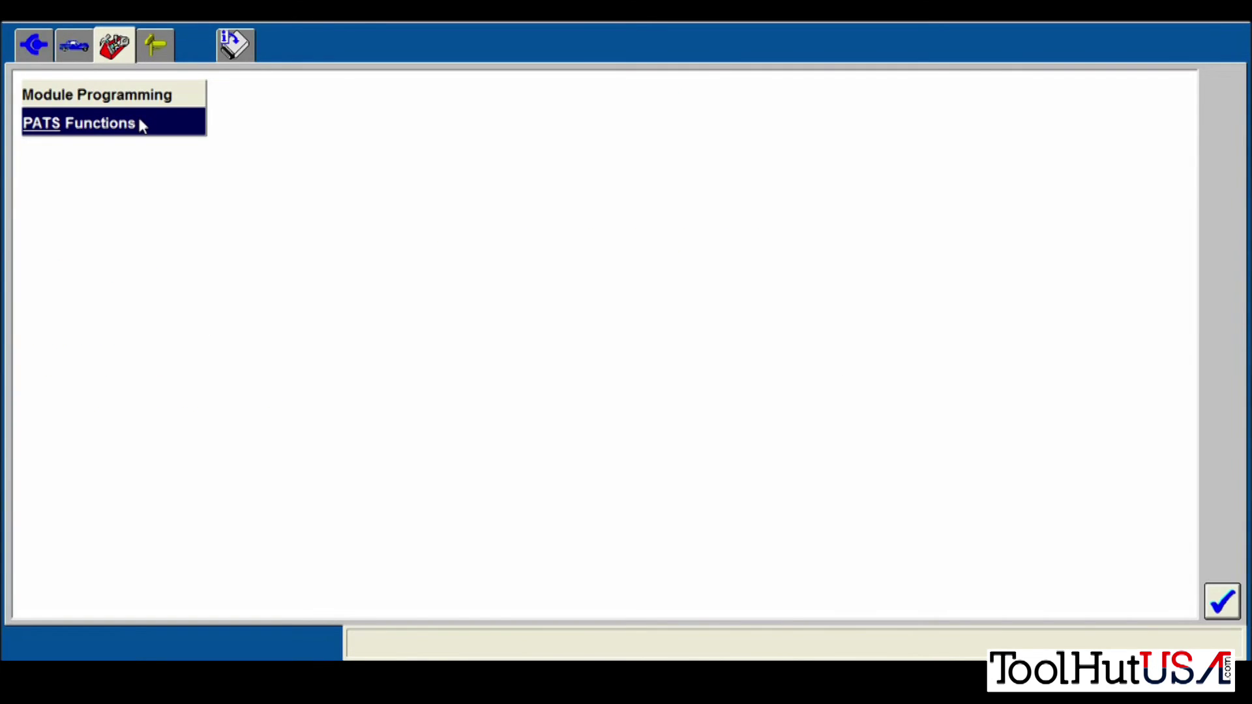
{"action": "double_click", "coordinate": [142, 124]}
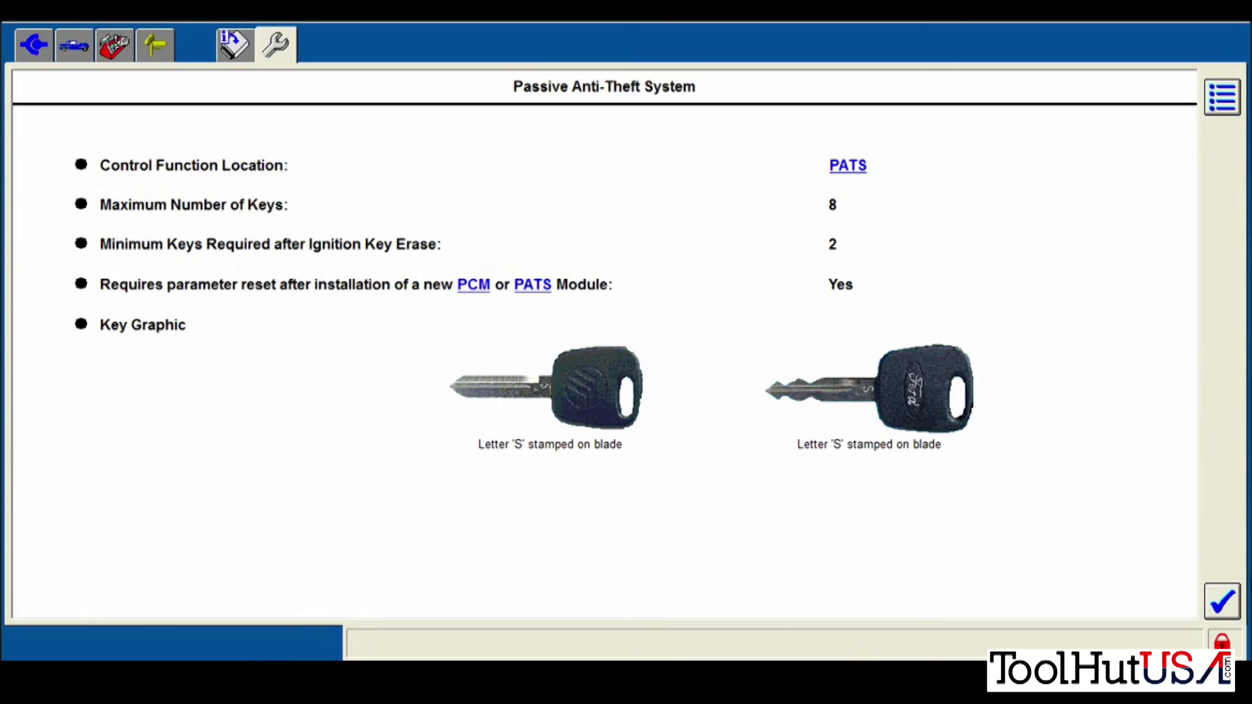
{"action": "left_click", "coordinate": [1222, 612]}
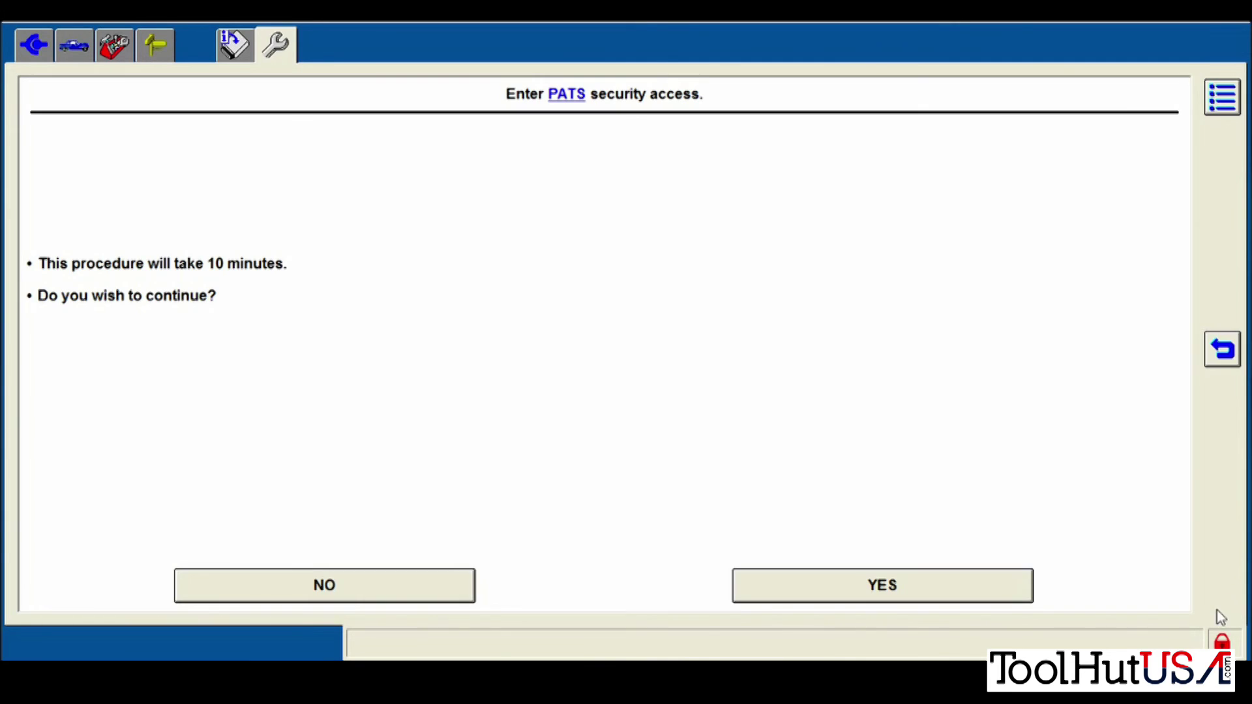
{"action": "left_click", "coordinate": [968, 592]}
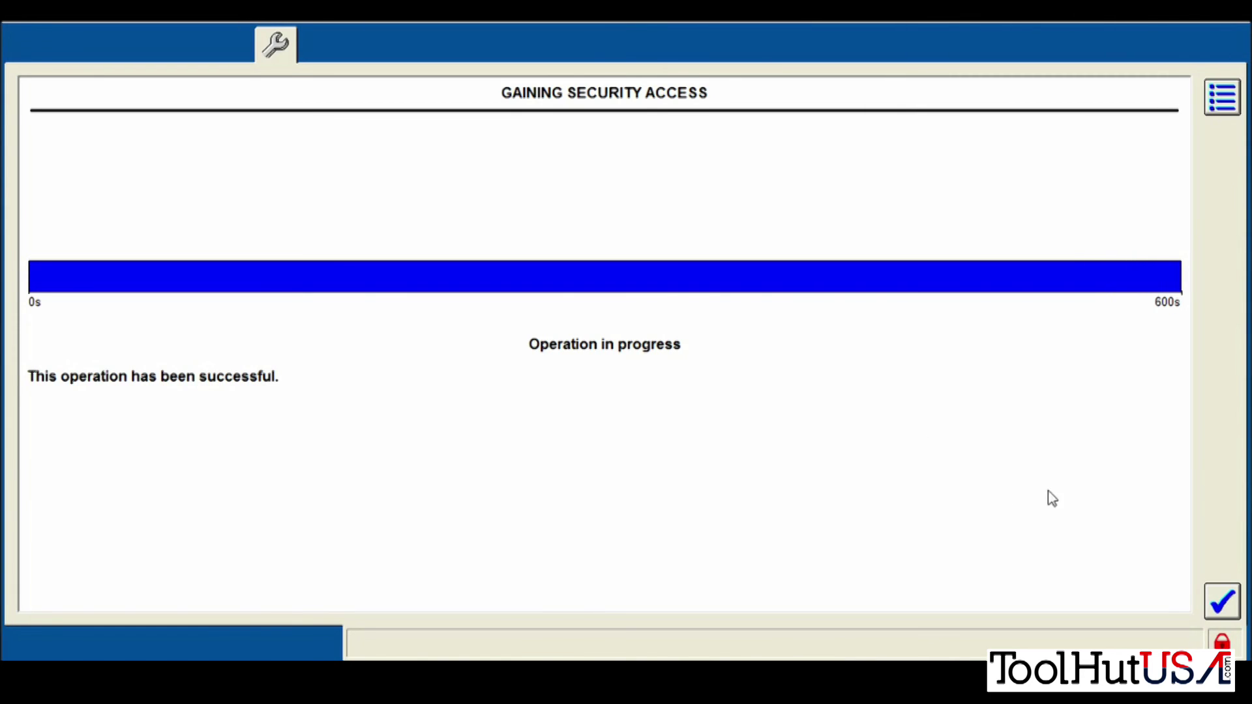
Confirm PATS security access succeeded after the 600-second timer
{"action": "left_click", "coordinate": [1223, 601]}
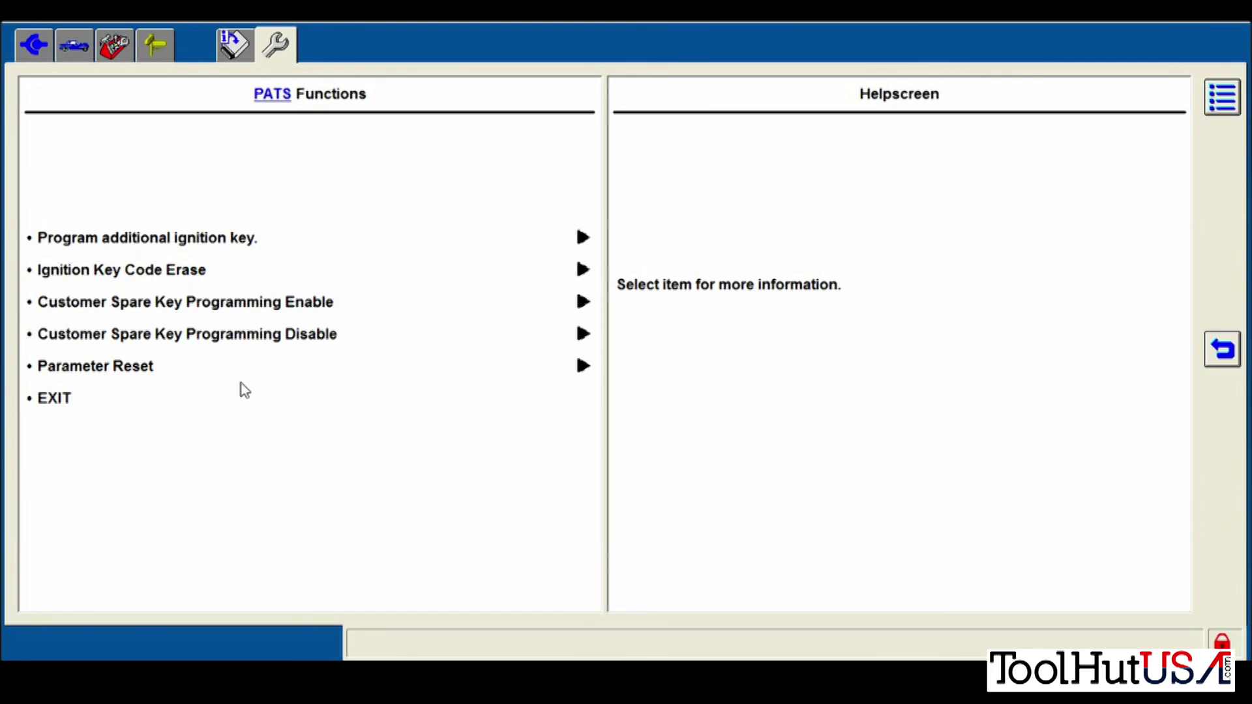
Run Parameter Reset with KAM reset, accepting the two-key warning, then select PCM as replaced
{"action": "left_click", "coordinate": [199, 366]}
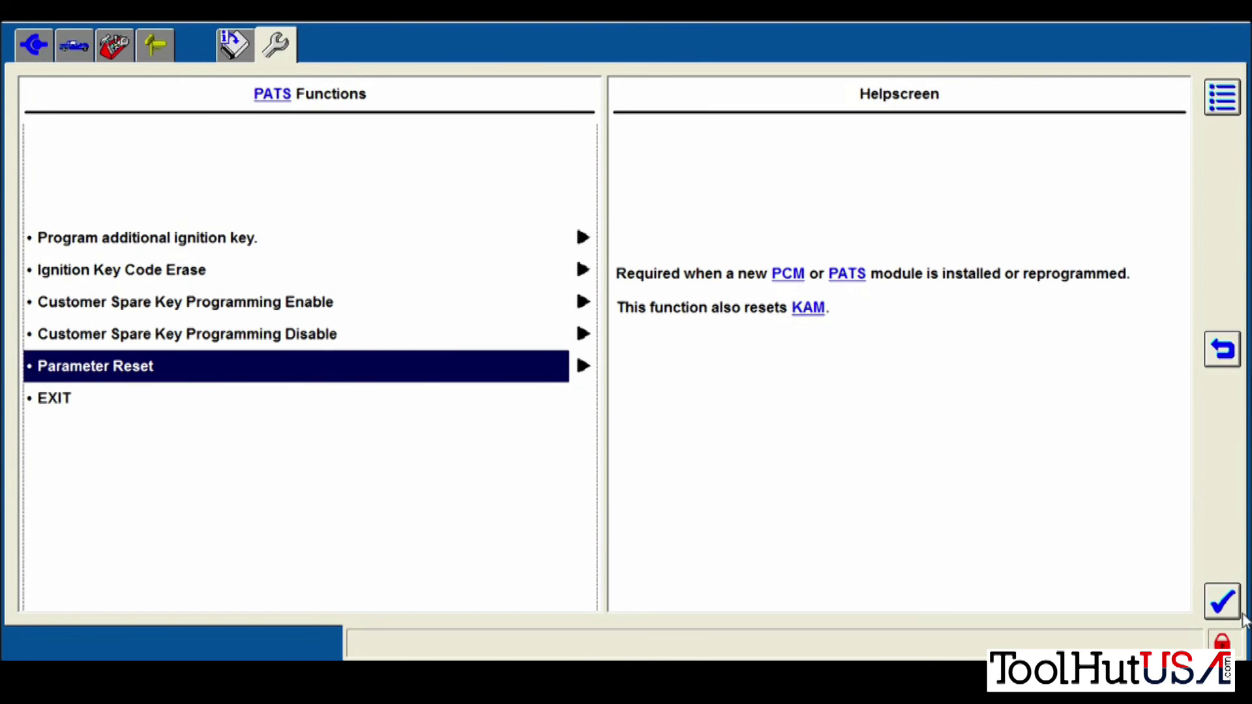
{"action": "left_click", "coordinate": [1238, 614]}
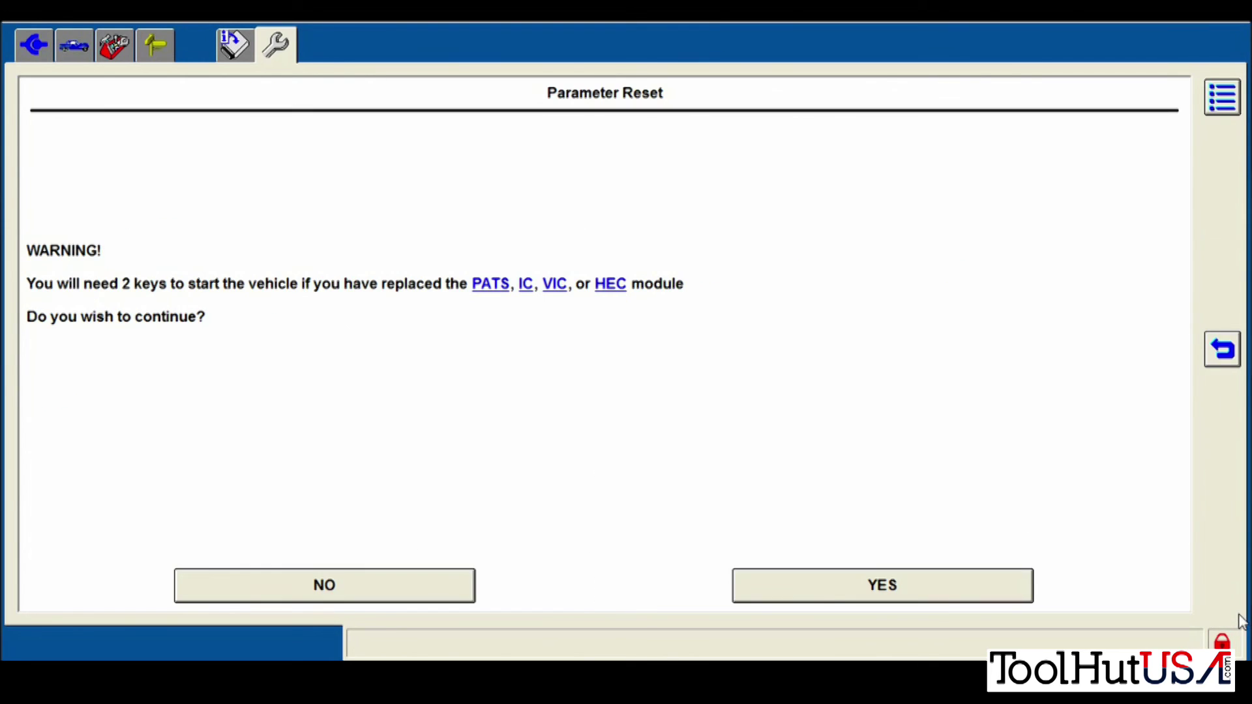
{"action": "left_click", "coordinate": [877, 586]}
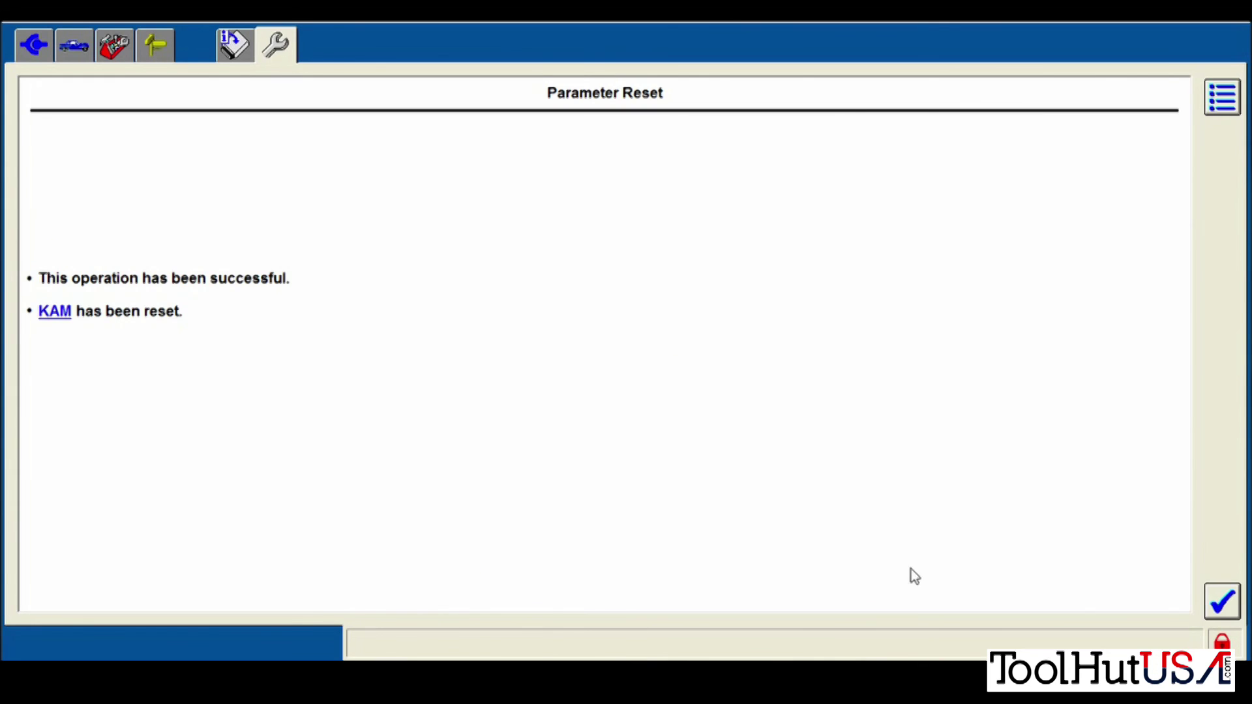
{"action": "left_click", "coordinate": [1218, 603]}
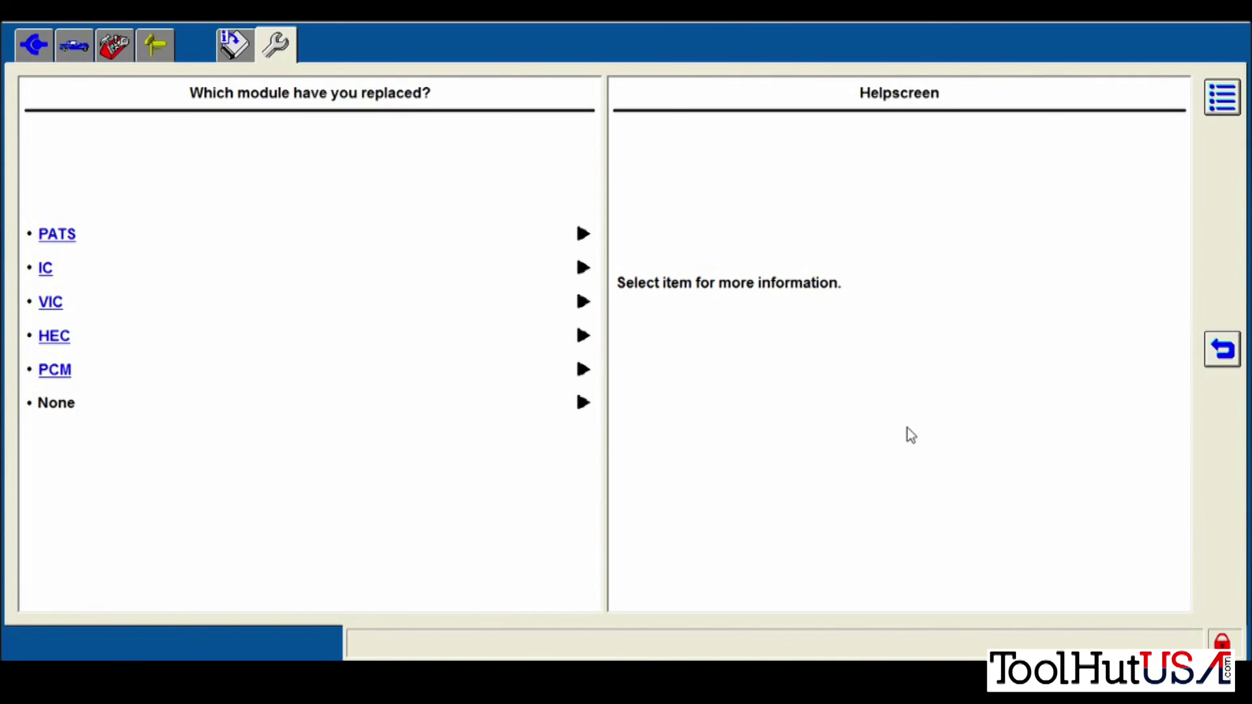
{"action": "left_click", "coordinate": [110, 382]}
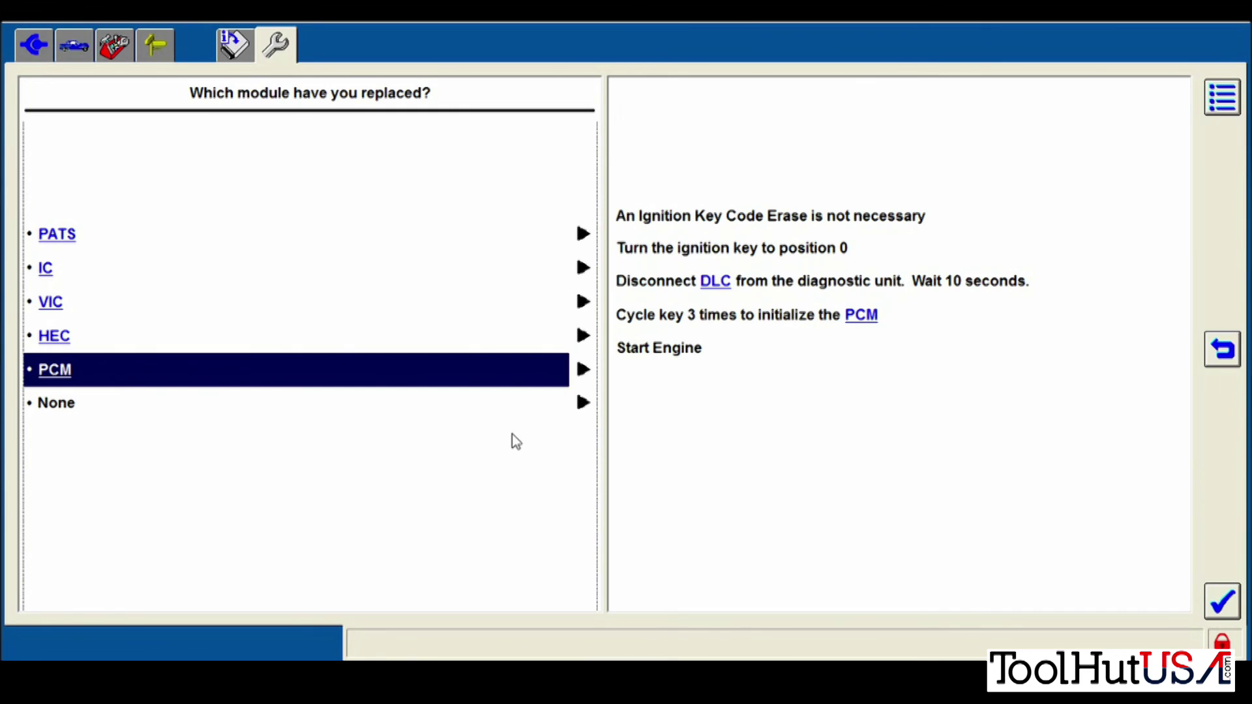